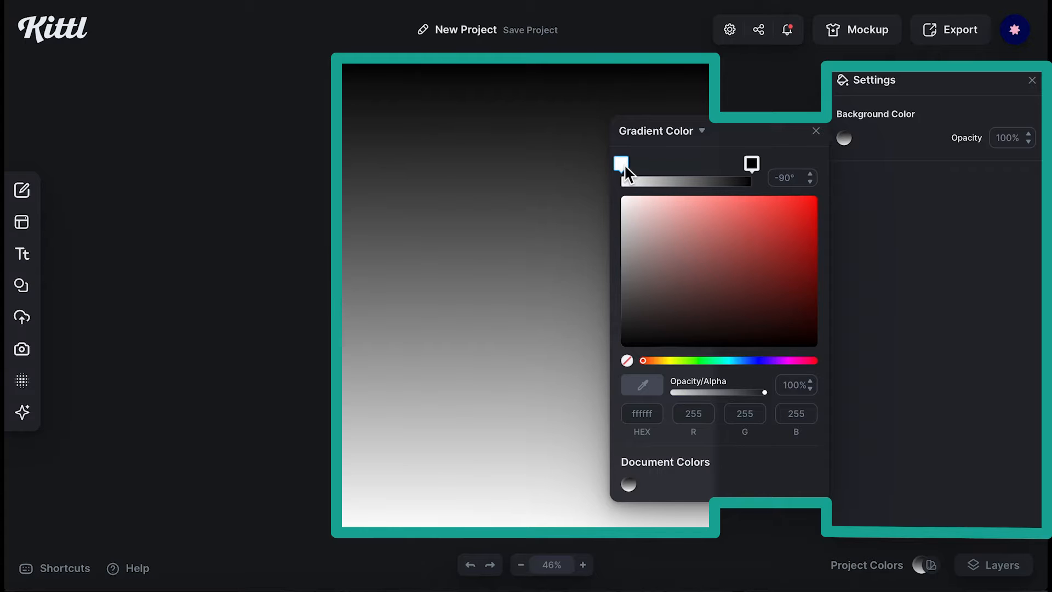
- Change the white stop of the background gradient to dark red, hex 520404
mouse_move(794, 284)
mouse_down()
mouse_move(804, 302)
mouse_move(807, 290)
mouse_up()
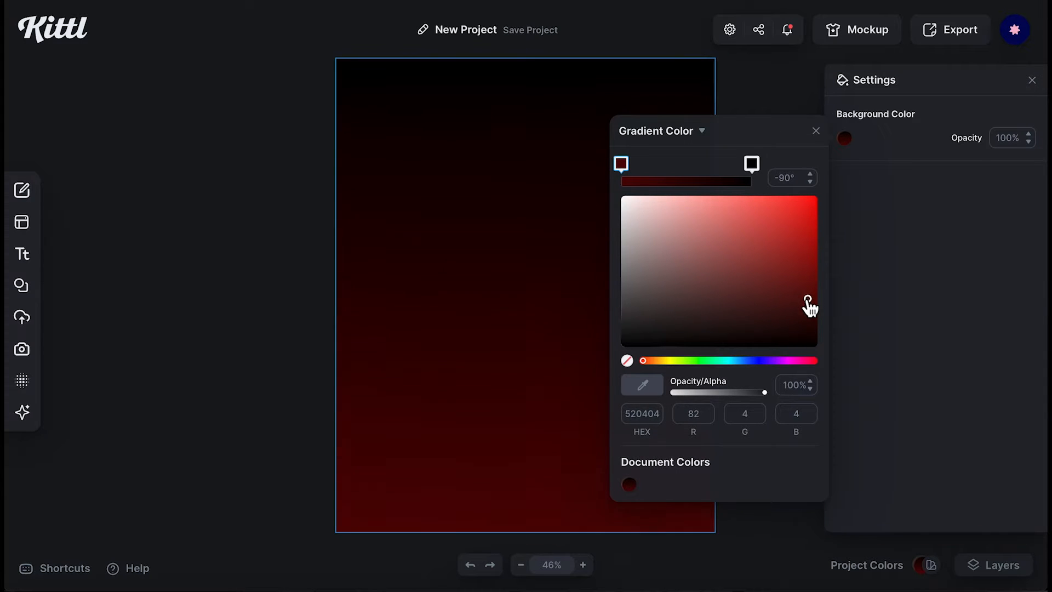
click(285, 332)
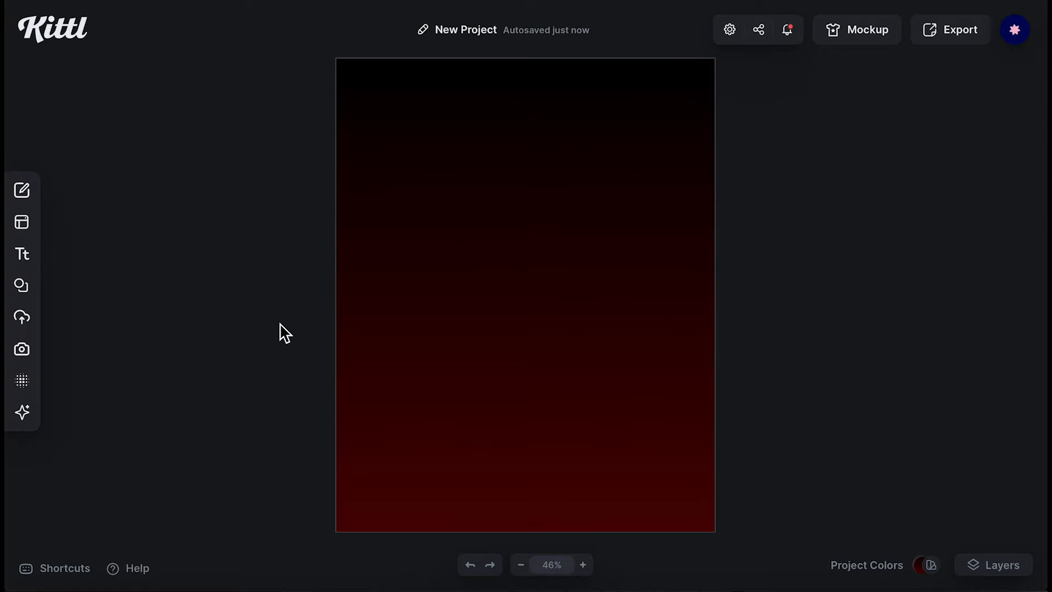
- Generate a Digital Art style AI image from the prompt "suspiria main character scared horror movie 80s style"
click(23, 415)
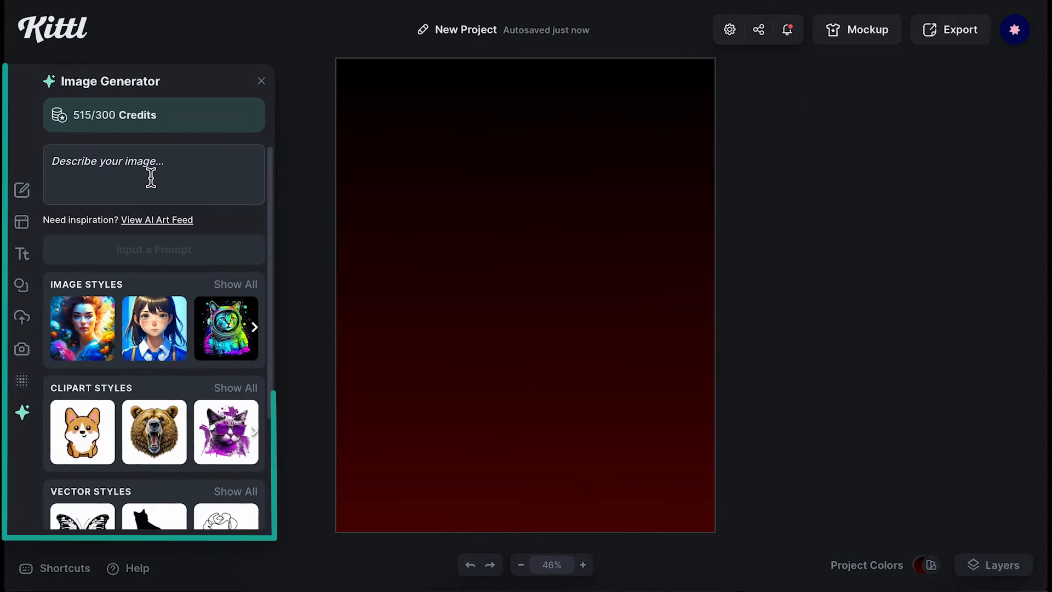
text(suspiria main character )
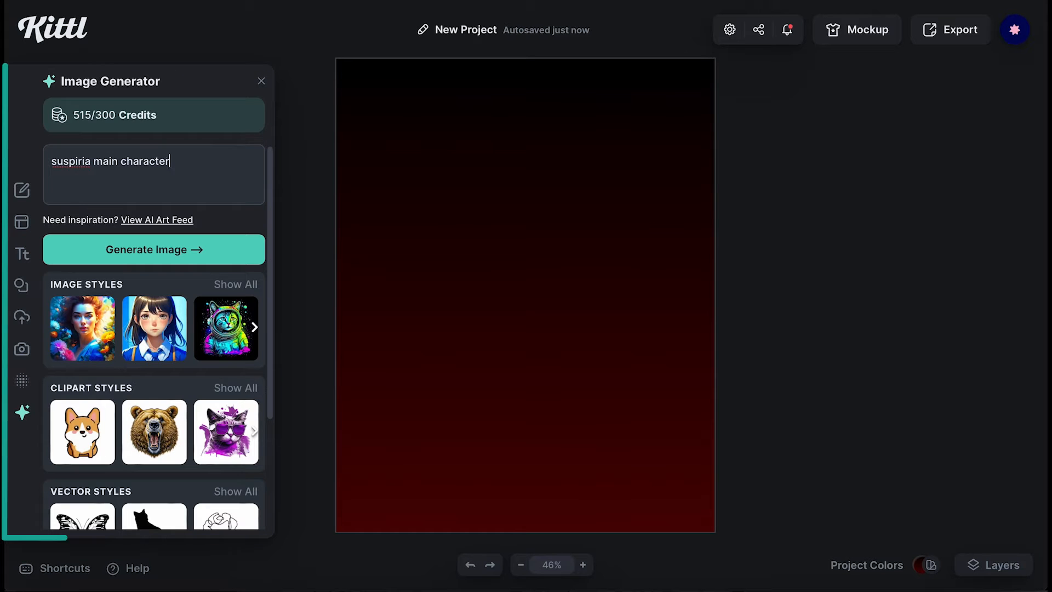
text(scared horror movie 80s style)
click(82, 327)
scroll(81, 320, down, 3)
scroll(81, 320, up, 3)
click(191, 248)
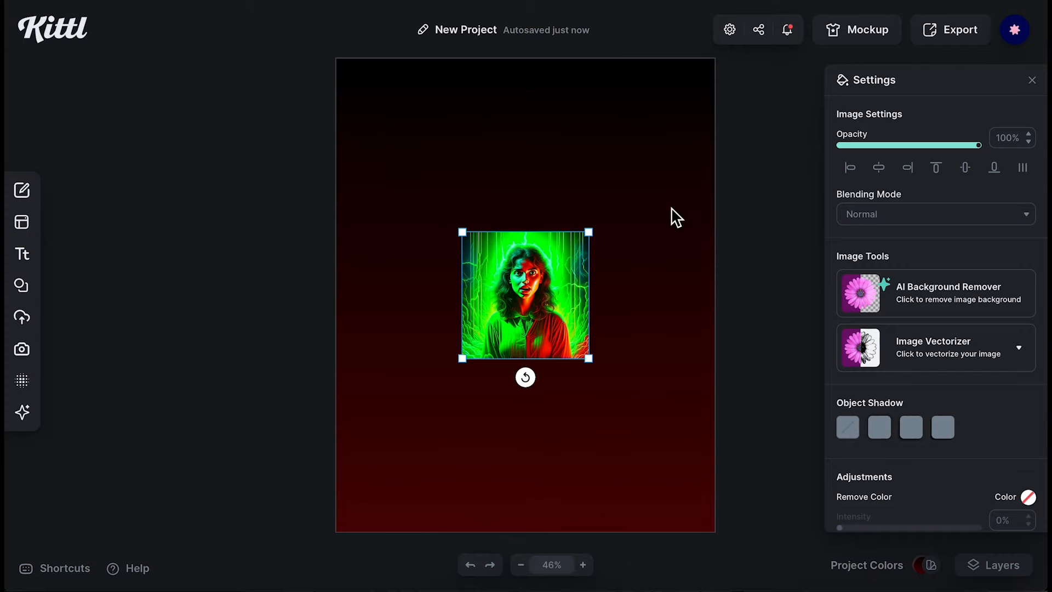
- Enlarge the generated portrait to nearly the artboard's width and remove its background with the AI Background Remover
drag(591, 232, 723, 112)
drag(459, 362, 379, 522)
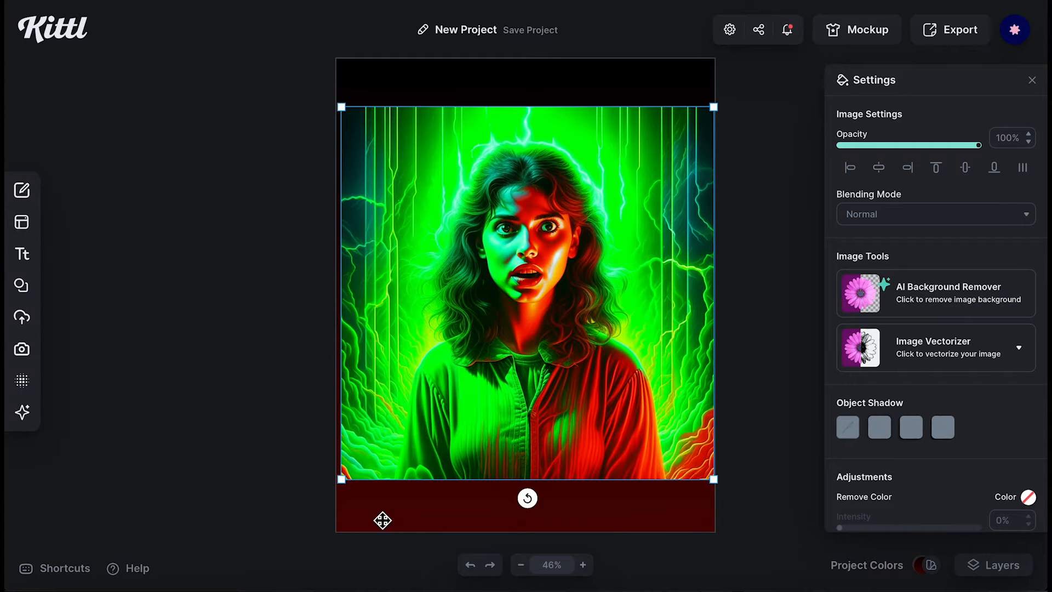
click(943, 313)
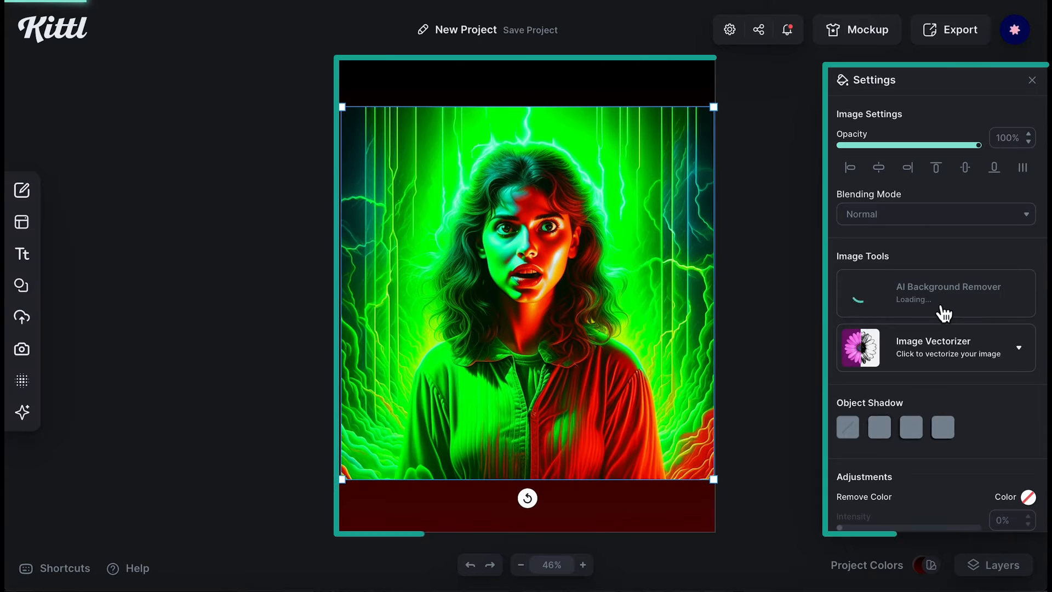
- Duplicate the cut-out portrait, offset the two copies sideways and enlarge the rear one slightly
drag(577, 379, 467, 259)
scroll(926, 477, down, 3)
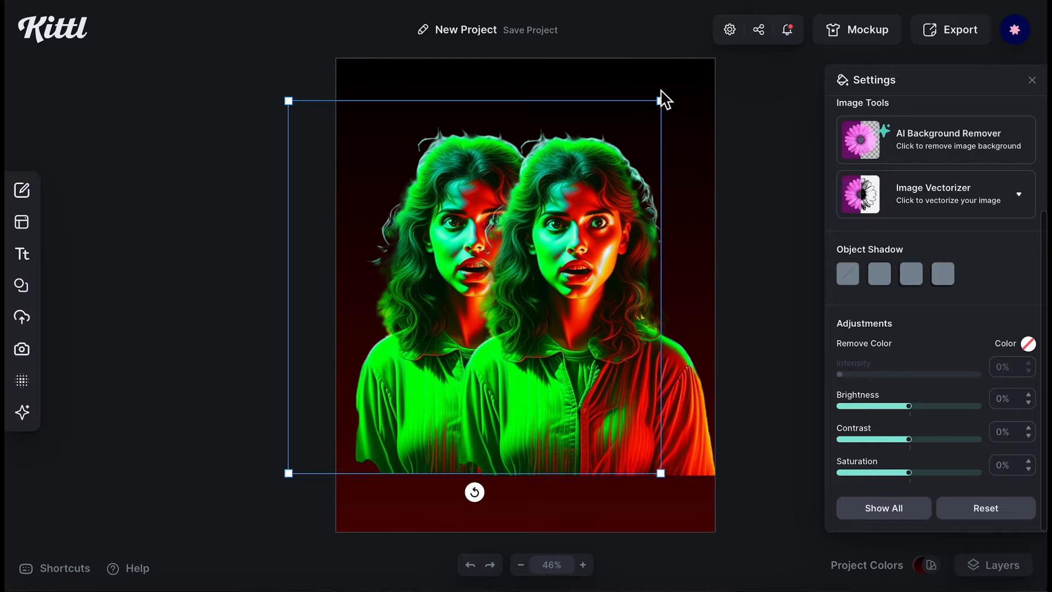
drag(664, 99, 677, 86)
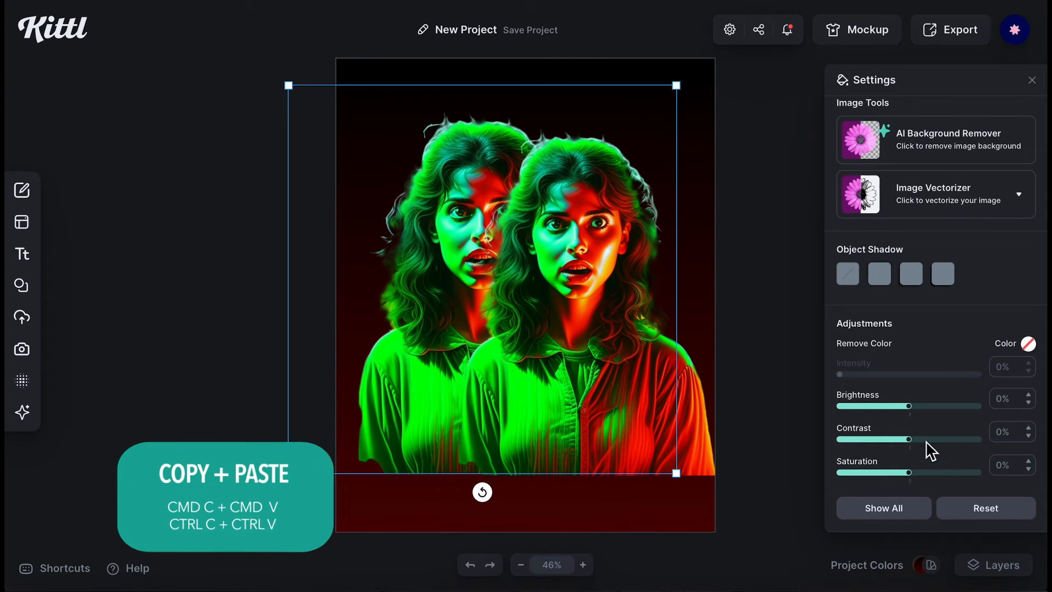
- Set the Blur adjustment of the rear portrait to 37%
click(903, 503)
scroll(893, 509, down, 3)
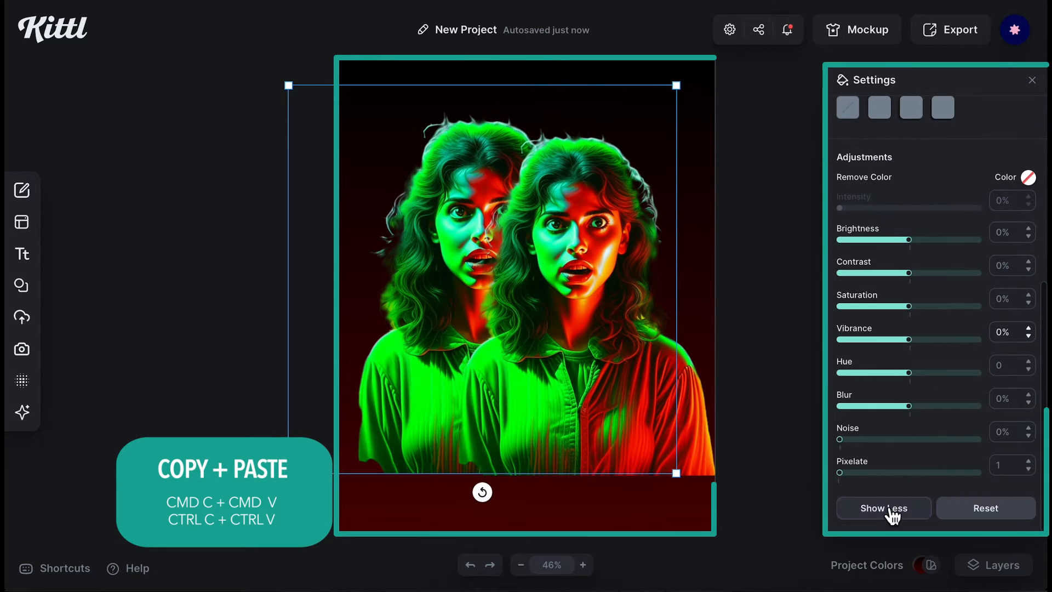
drag(909, 407, 934, 410)
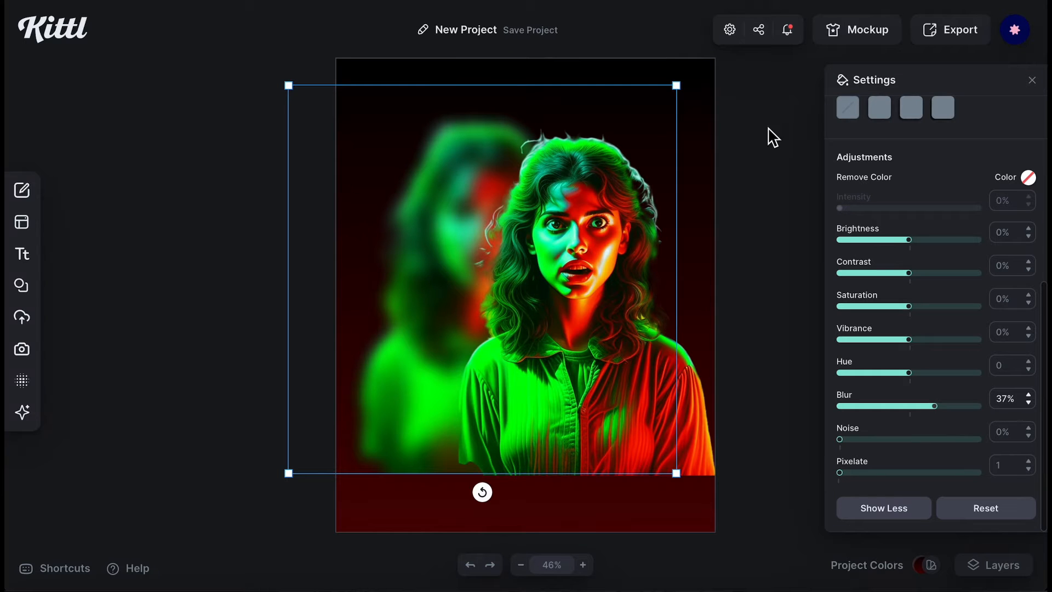
- Apply an object shadow to the sharp front portrait and set the shadow blur to 40
click(572, 218)
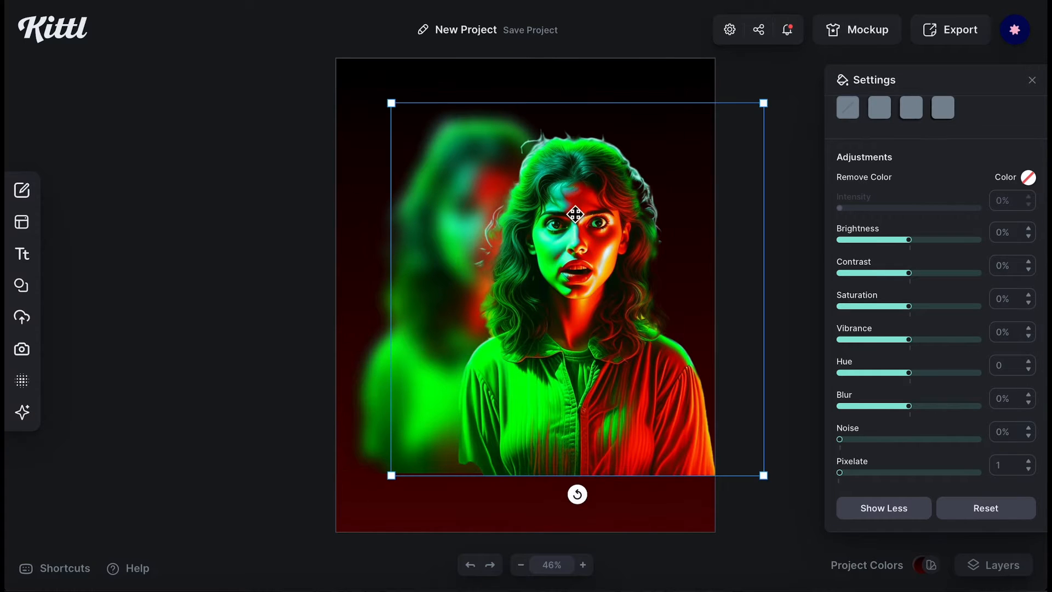
scroll(993, 180, up, 2)
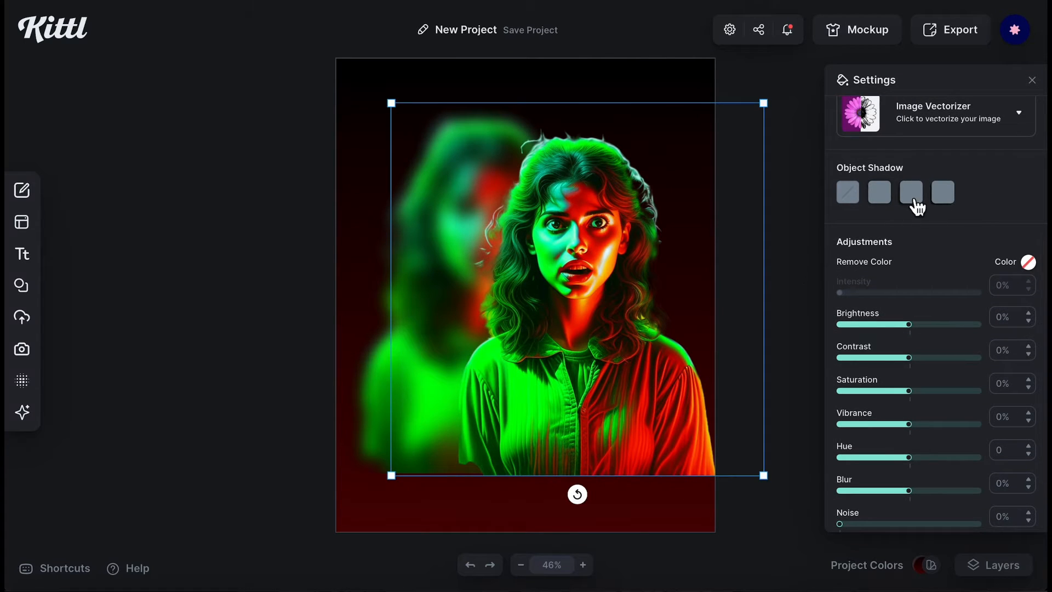
click(920, 200)
drag(867, 296, 932, 296)
- Align the sharp portrait and its blurred copy to the artboard's horizontal and vertical centers
key(ctrl+a)
click(879, 169)
click(965, 169)
click(542, 122)
scroll(935, 307, down, 6)
drag(648, 282, 648, 305)
click(709, 87)
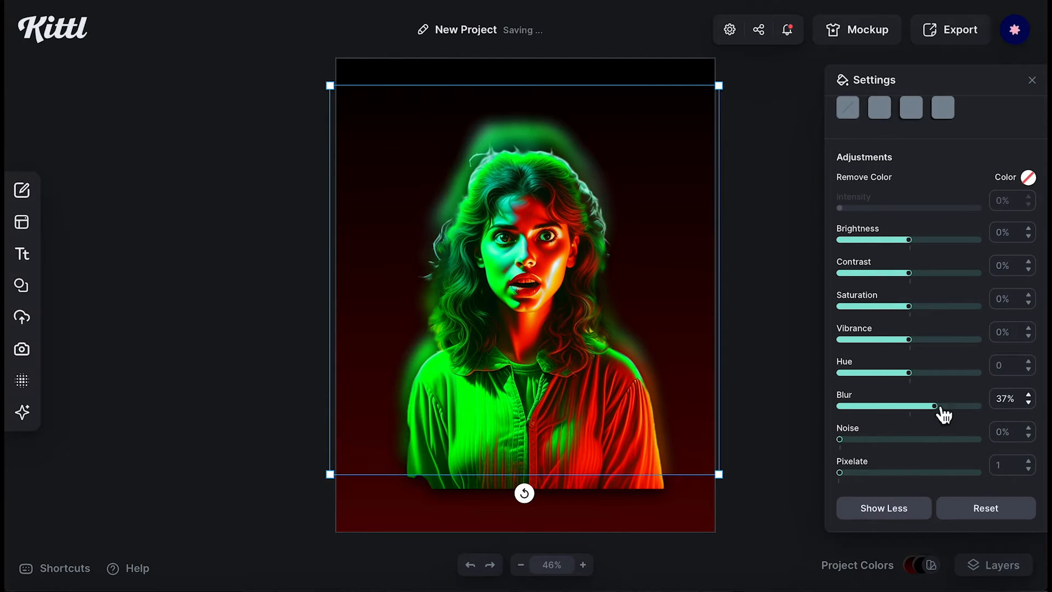
key(ctrl+a)
click(963, 168)
- Enlarge both portraits together and shift them so the artboard's left edge crops off half of the face
drag(560, 239, 375, 153)
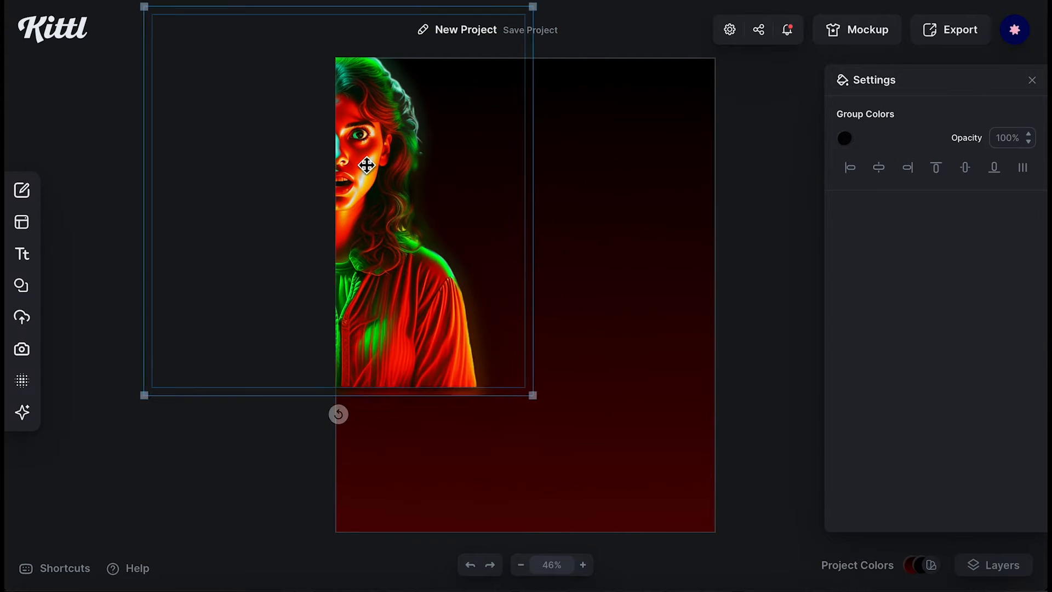
drag(534, 399, 697, 558)
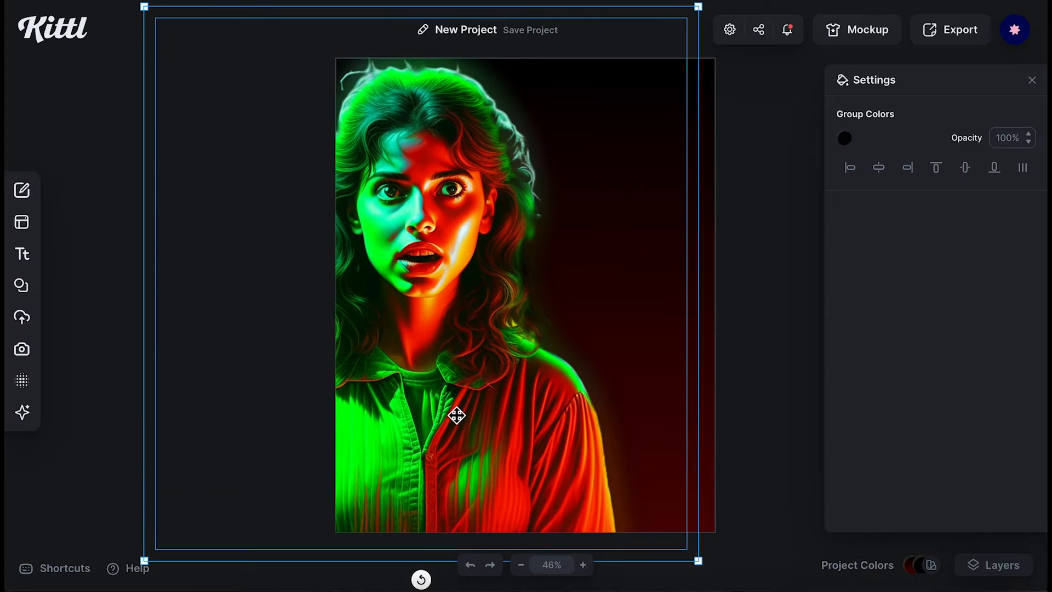
drag(455, 413, 371, 404)
drag(612, 550, 694, 591)
drag(454, 420, 413, 413)
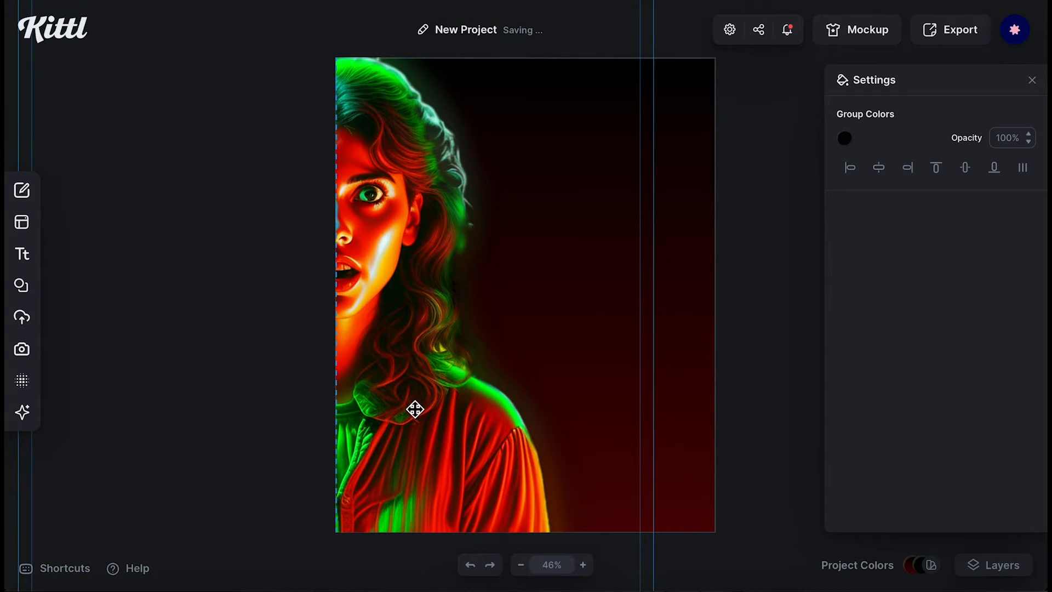
- Reduce the vibrance of the sharp portrait to -24%
double_click(365, 197)
scroll(952, 429, down, 7)
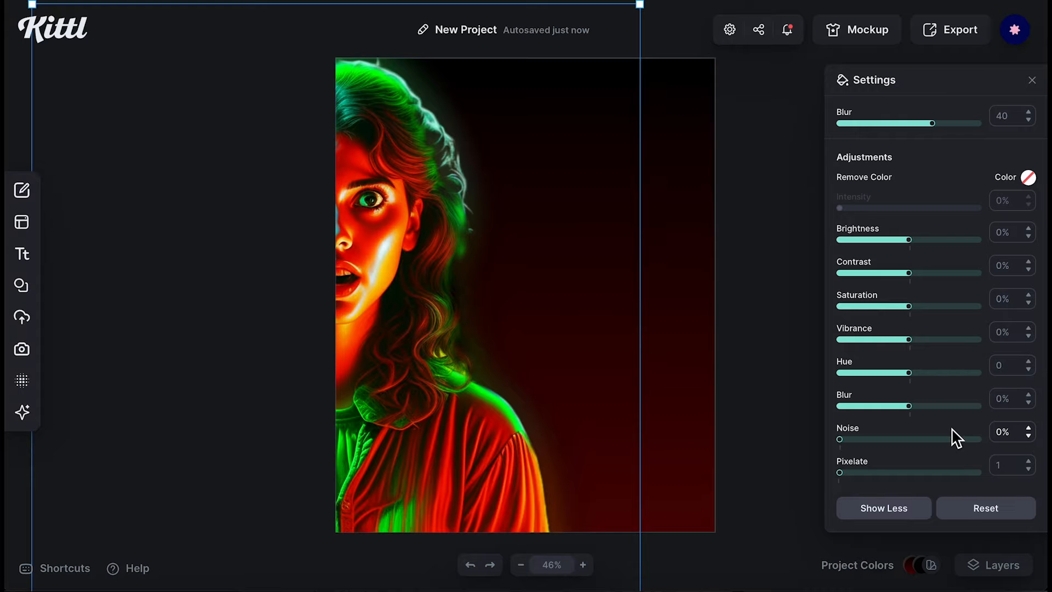
drag(912, 344, 892, 345)
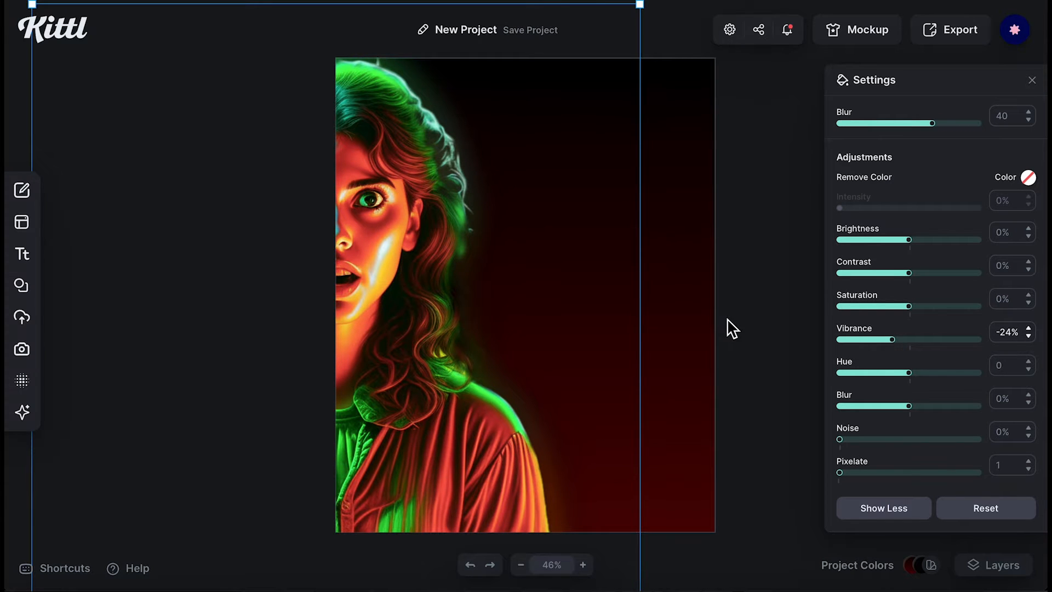
- Change the image prompt's subject to an abandoned house, keeping "horror movie 80s style", and generate a new Digital Art image
click(22, 411)
drag(206, 161, 36, 157)
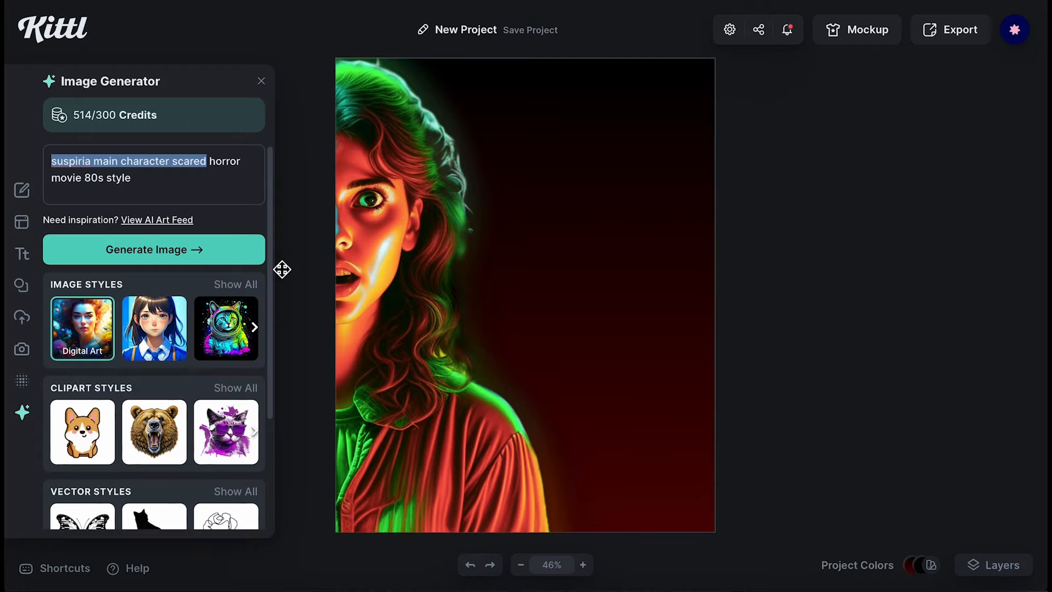
text(abandoned house with)
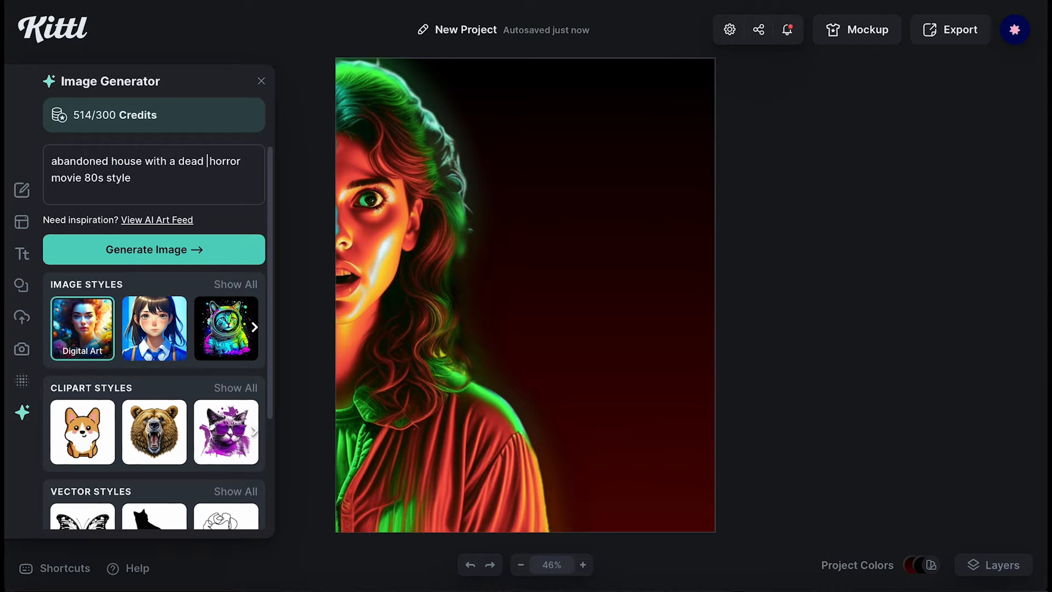
click(201, 265)
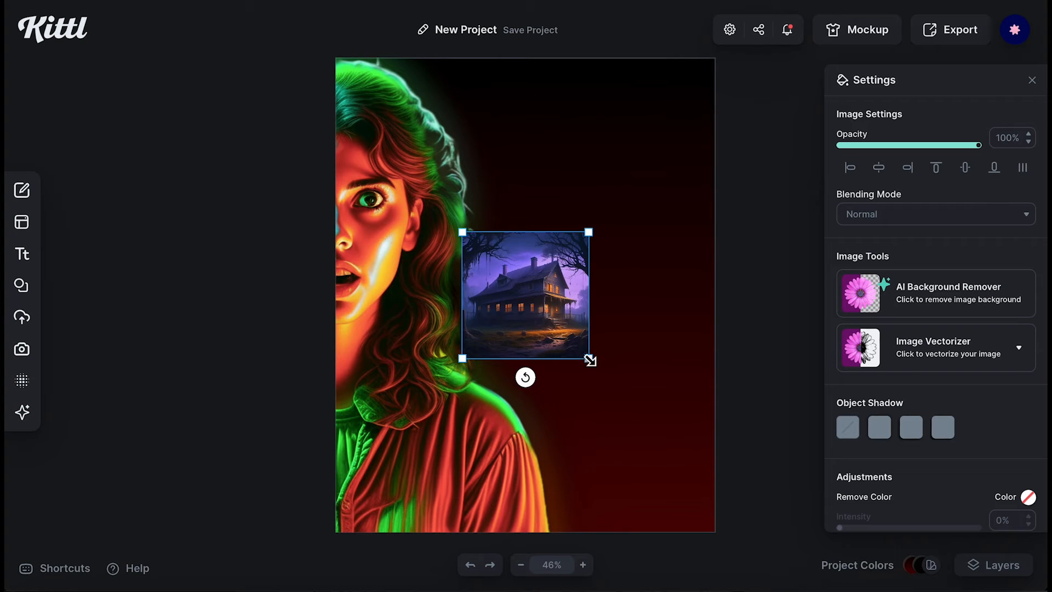
- Enlarge the house image to fill the poster's lower right area and send it behind the portraits
drag(590, 356, 770, 539)
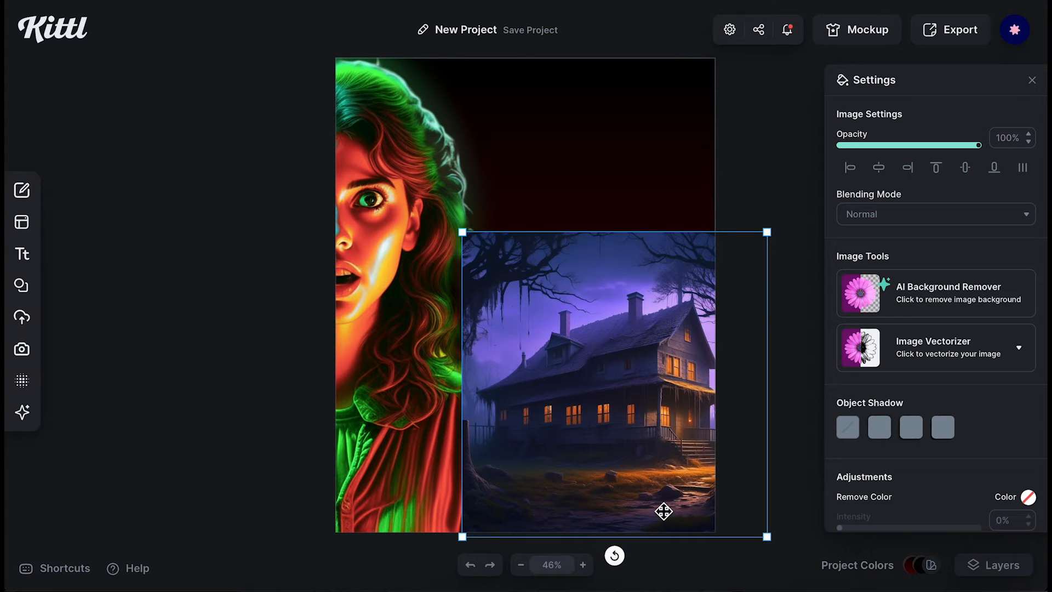
drag(663, 511, 621, 510)
right_click(620, 510)
click(640, 572)
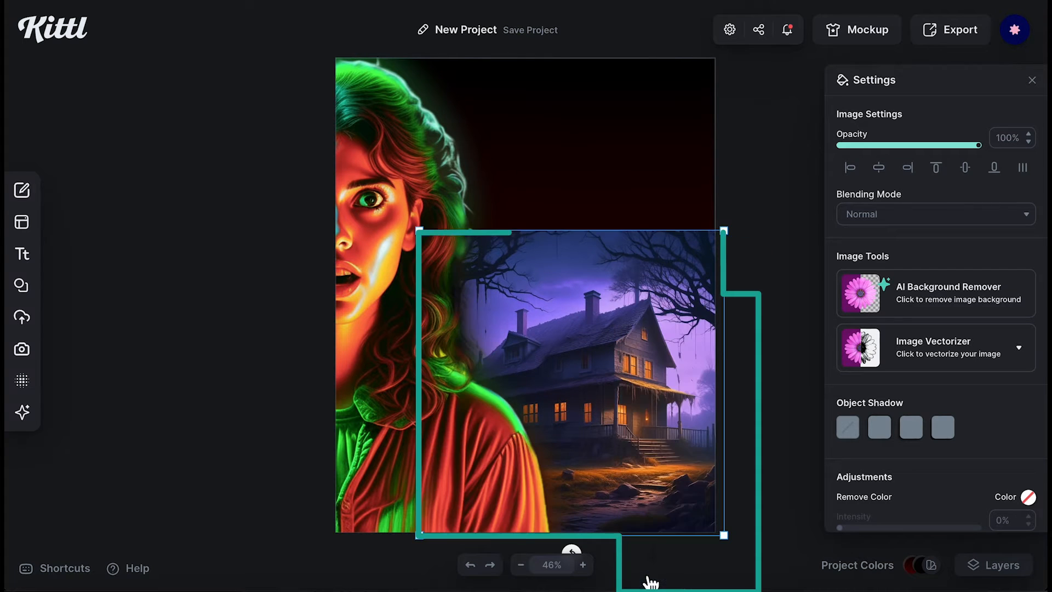
drag(649, 404, 662, 406)
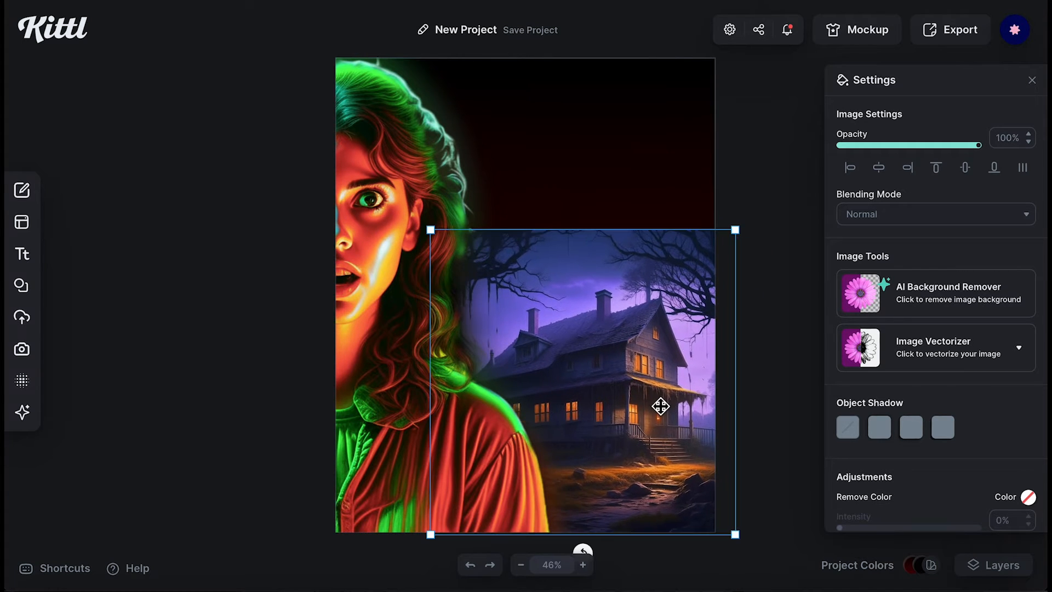
- Try the Color Burn, Multiply and Overlay blending modes on the house image
click(894, 219)
click(870, 282)
click(863, 218)
click(869, 299)
click(871, 218)
click(873, 324)
- Set the house image's blending mode to Soft Light
click(876, 218)
click(869, 349)
click(876, 214)
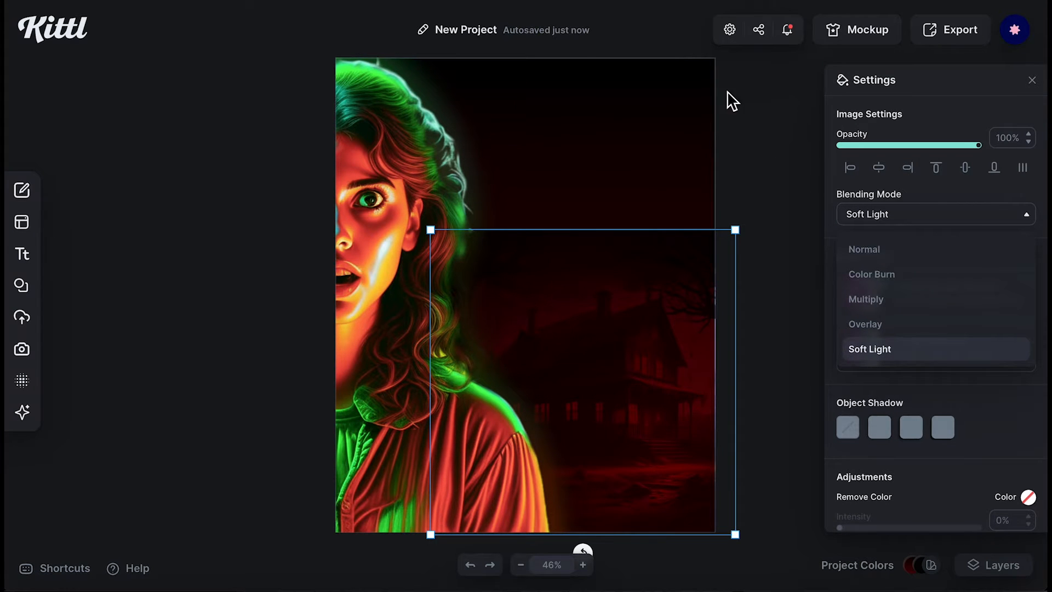
- Move the black stop of the background gradient inward so black covers more of the poster's upper part
click(688, 110)
click(843, 139)
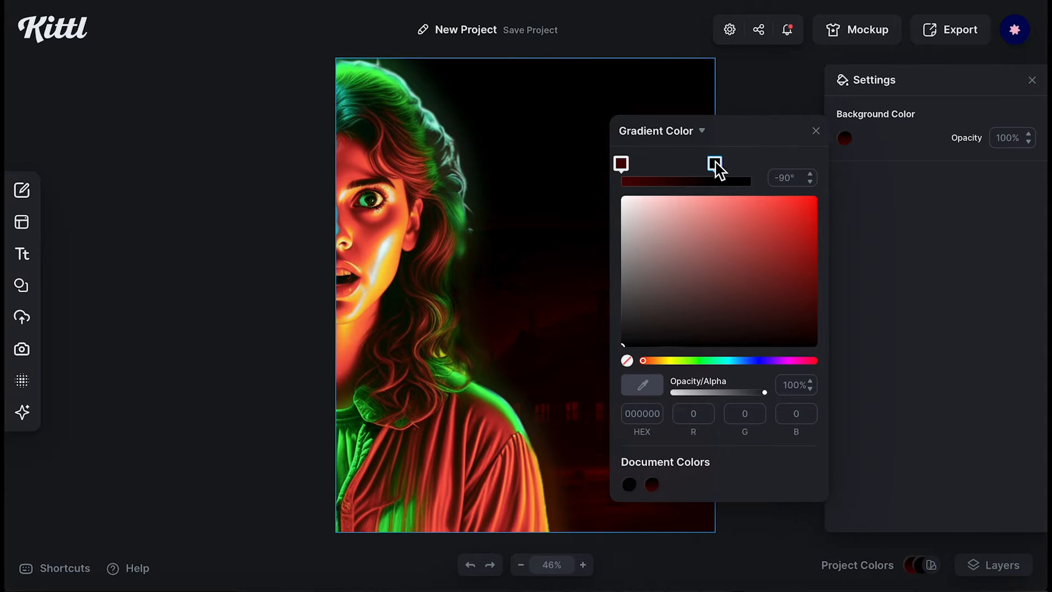
click(749, 104)
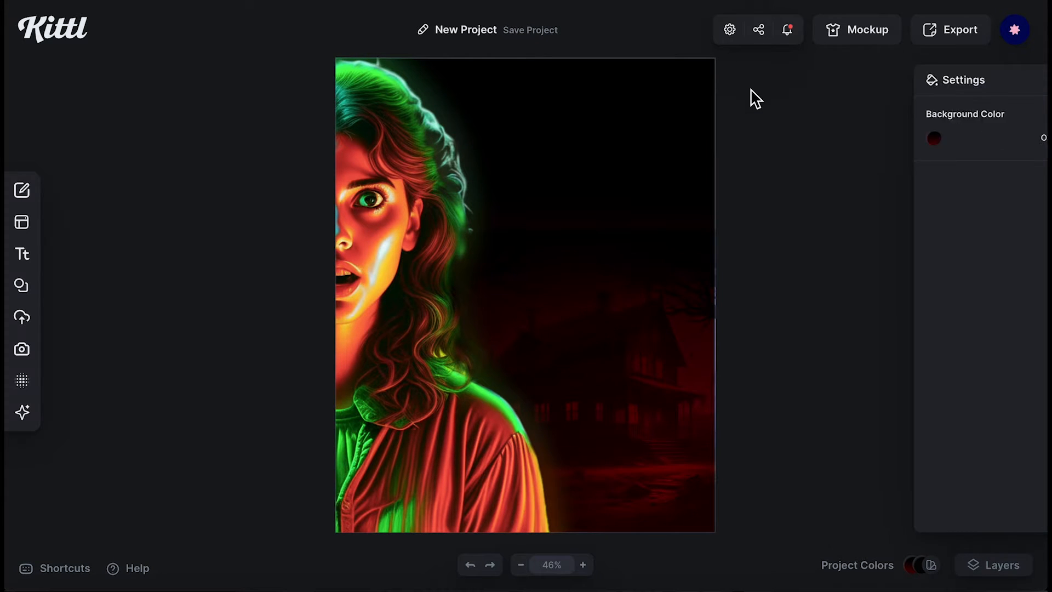
- Nudge the house image slightly left and brighten the background gradient's red stop to hex 700606
click(656, 340)
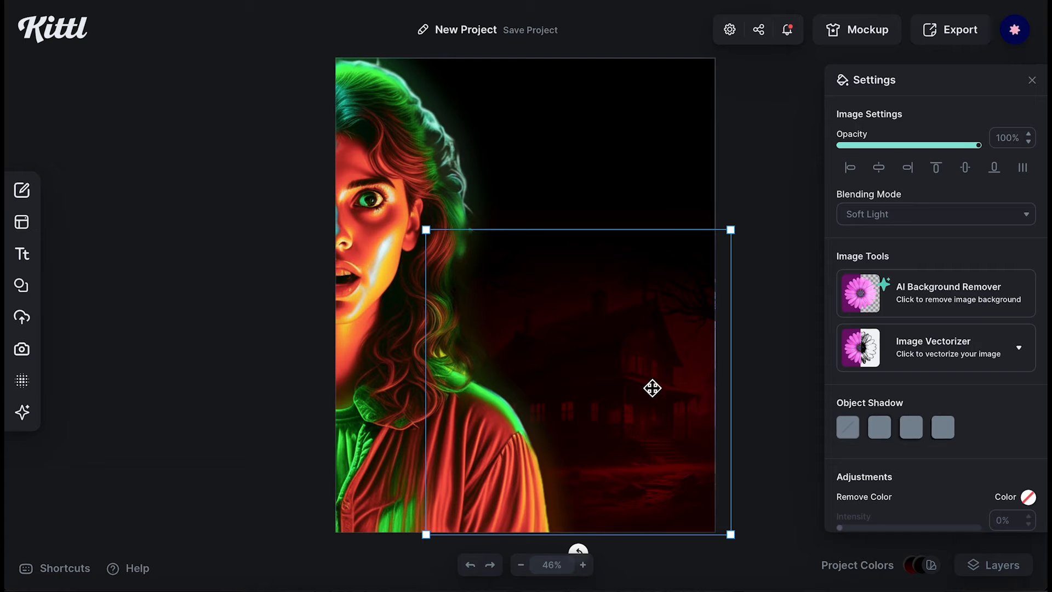
click(677, 210)
click(844, 138)
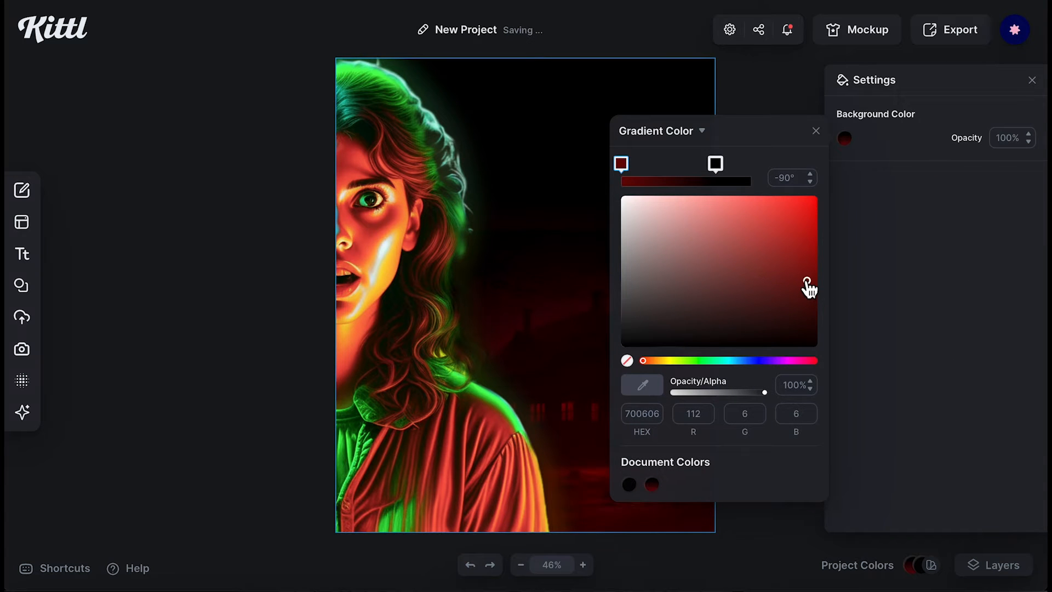
- Add a headline reading "HOUSE OF" and widen its text box so it fits on one line
click(22, 254)
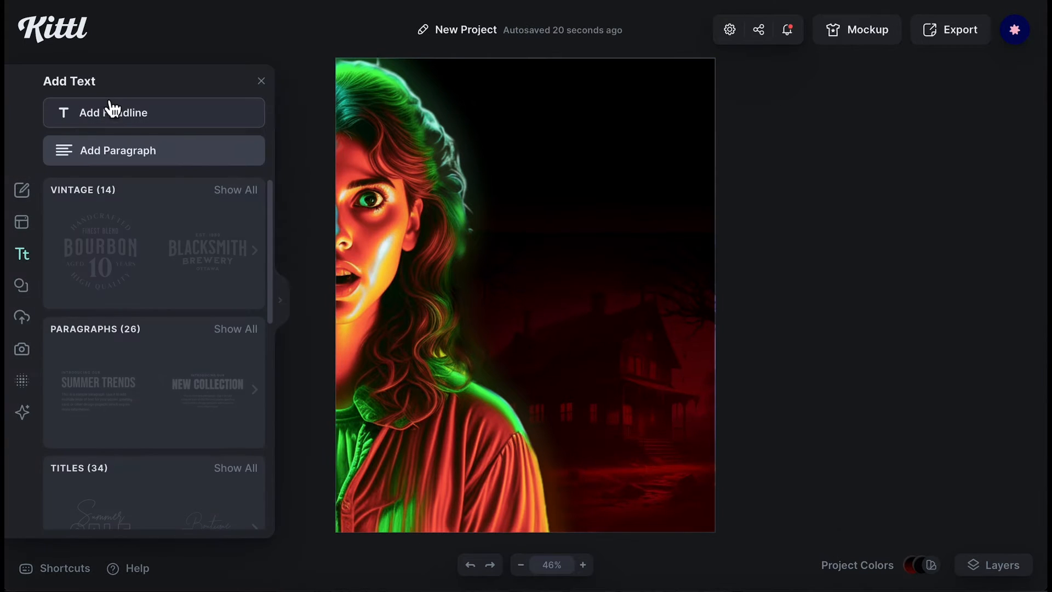
click(109, 112)
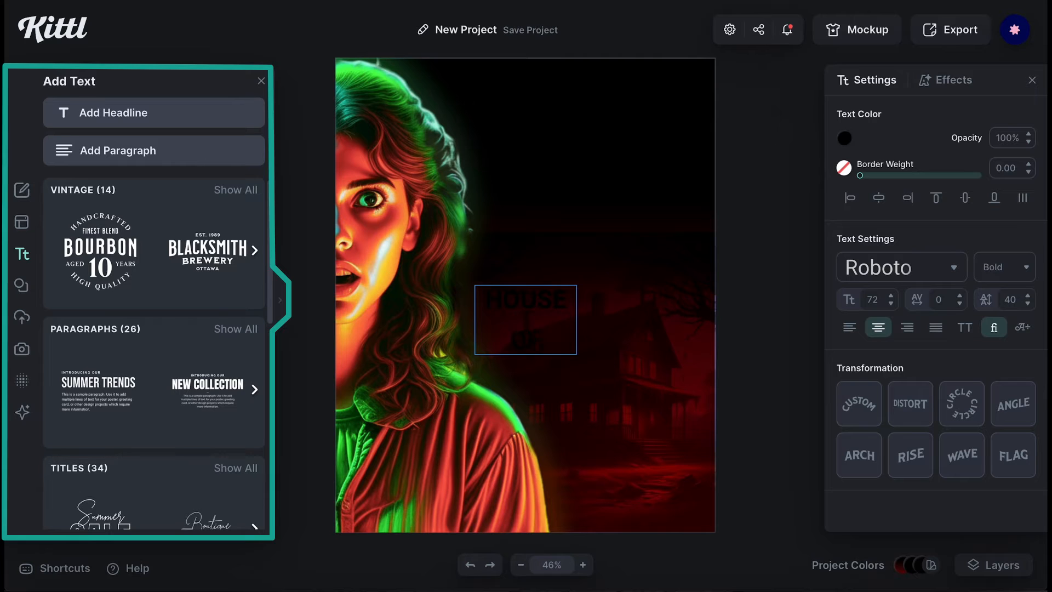
key(Escape)
drag(576, 312, 675, 312)
- Set the headline in the Asteroid TYPE font at size 131 and narrow its text box to fit the words
click(862, 273)
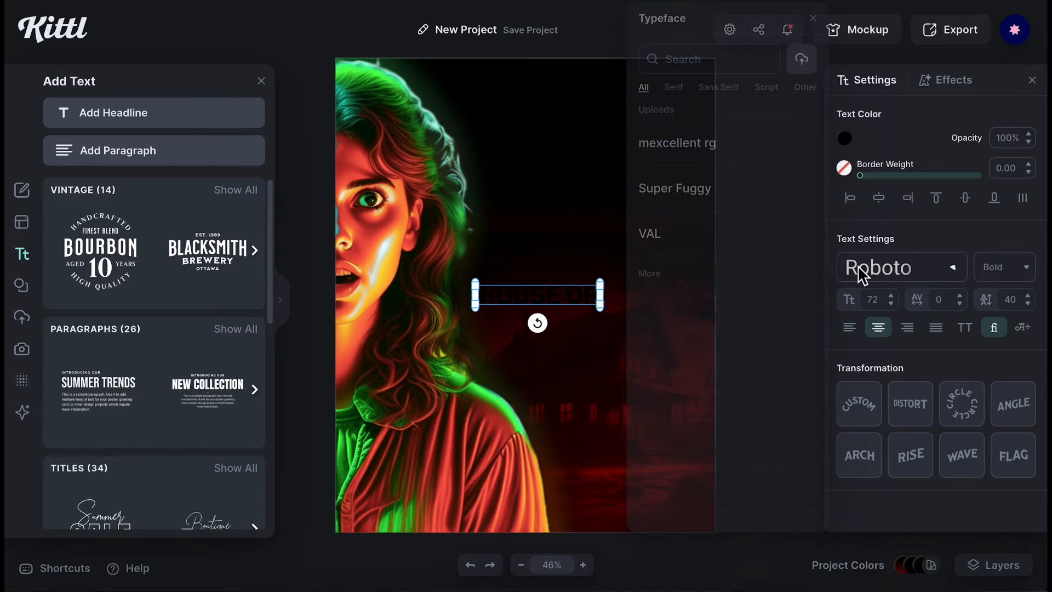
click(761, 230)
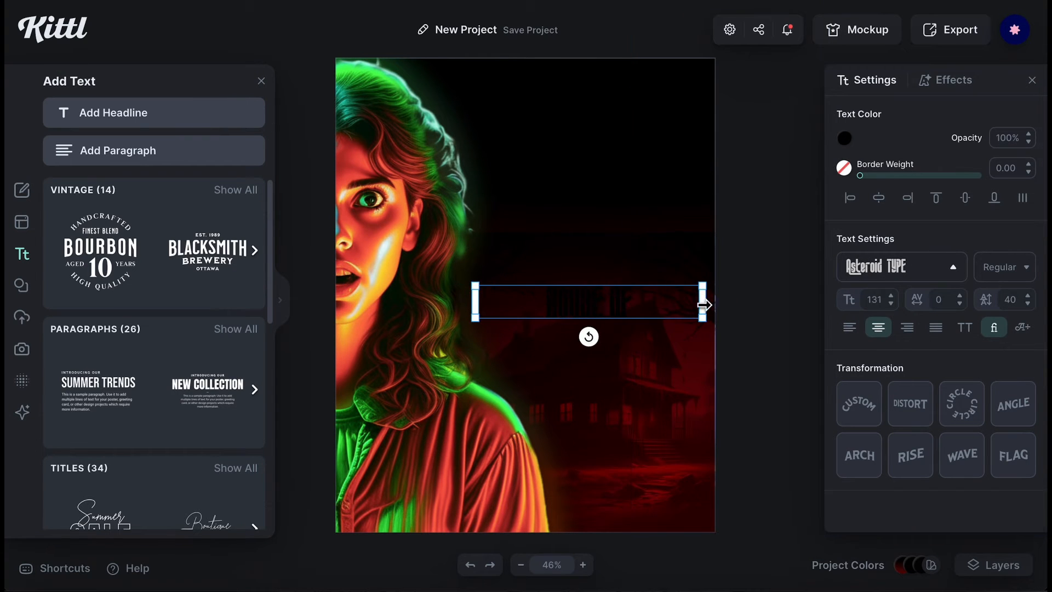
drag(702, 301, 570, 307)
- Change the HOUSE OF text colour to a gradient with two white stops followed by a grey 8a8a8a stop
click(844, 138)
click(657, 129)
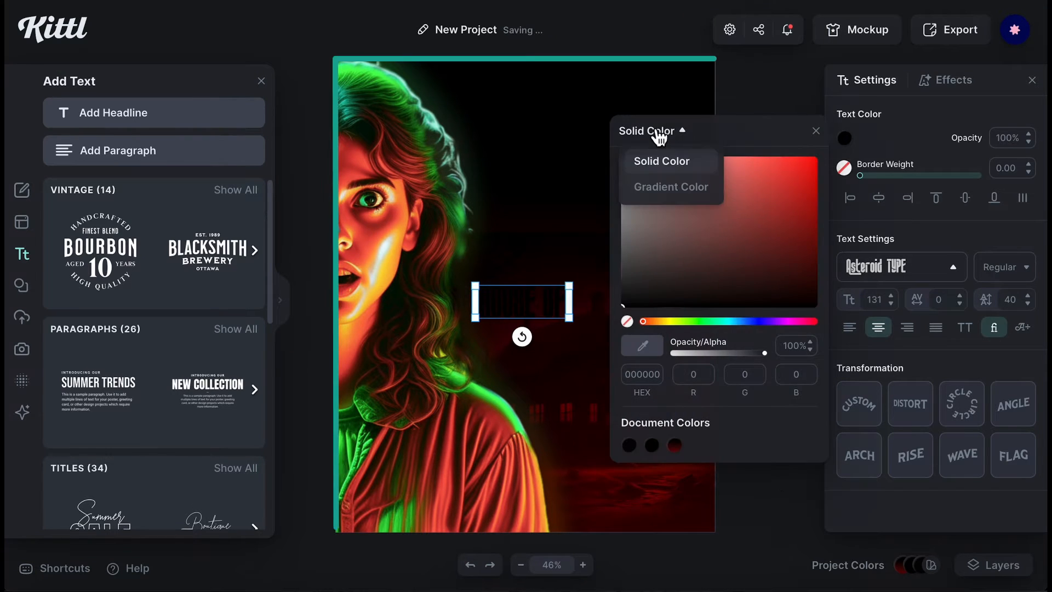
click(666, 184)
drag(629, 217, 621, 198)
click(647, 180)
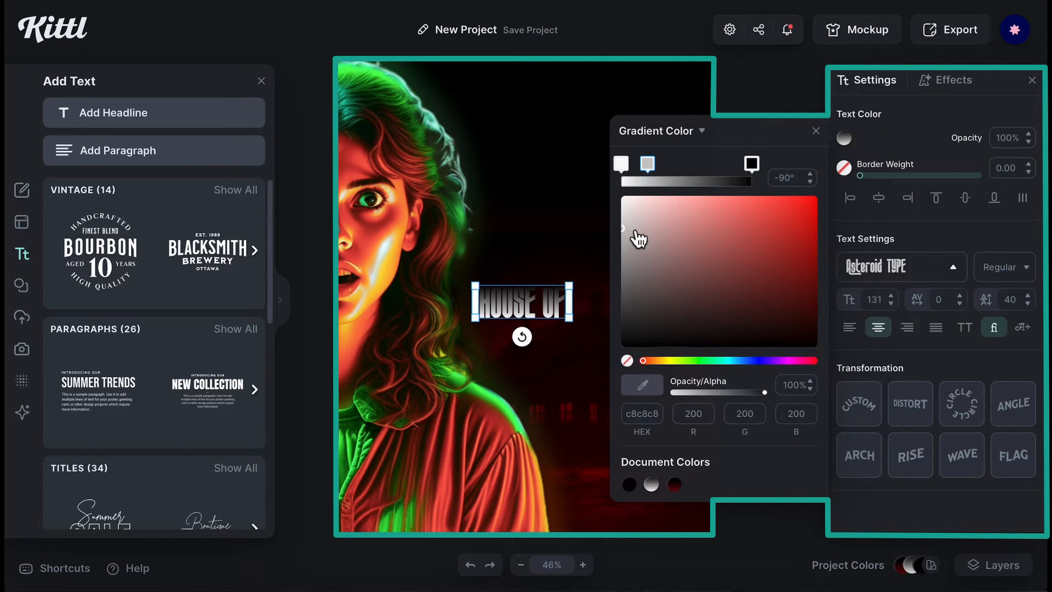
drag(751, 167, 681, 212)
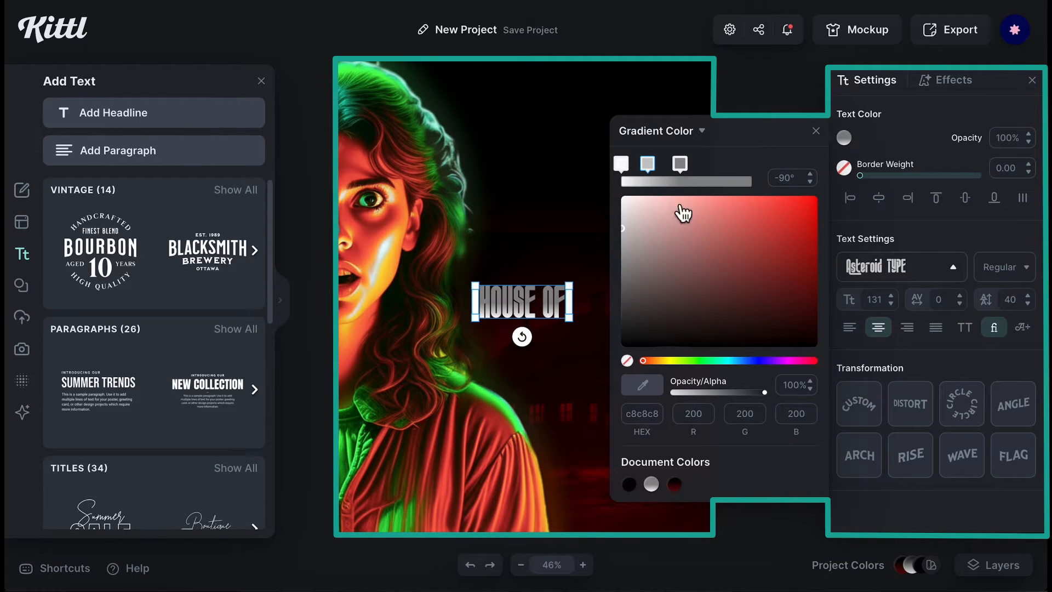
drag(598, 187, 591, 168)
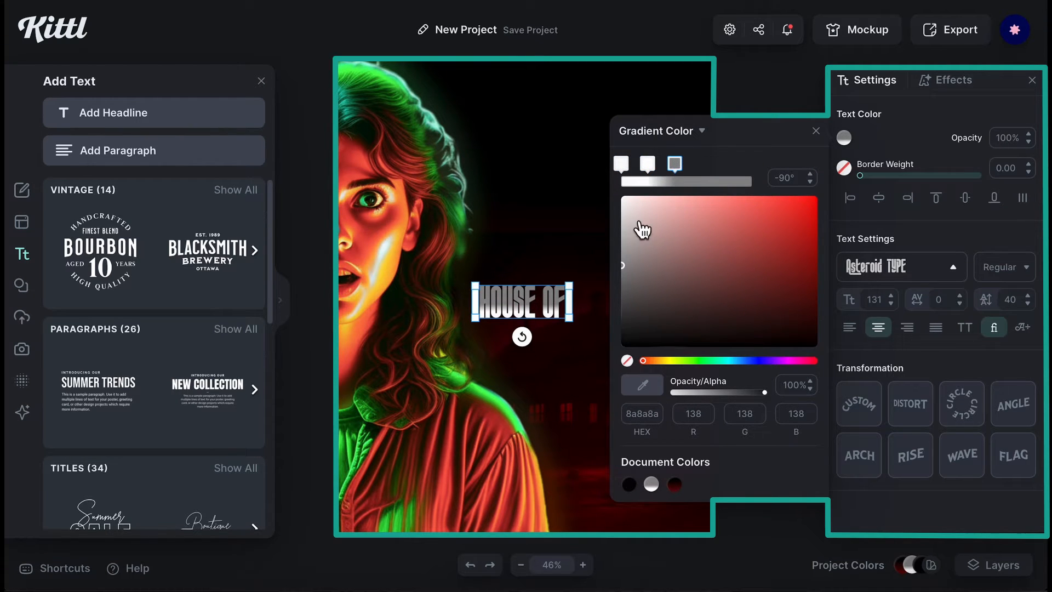
- Extend the headline's gradient with a white ffffff stop and a grey c1bcbc stop near its end
click(623, 198)
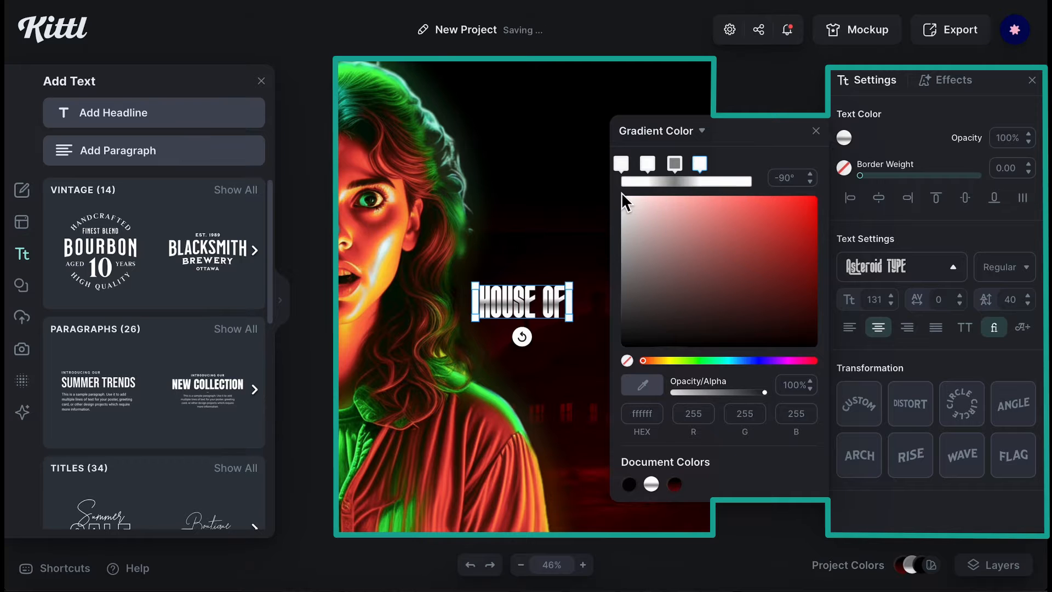
click(720, 180)
click(625, 232)
drag(721, 164, 734, 163)
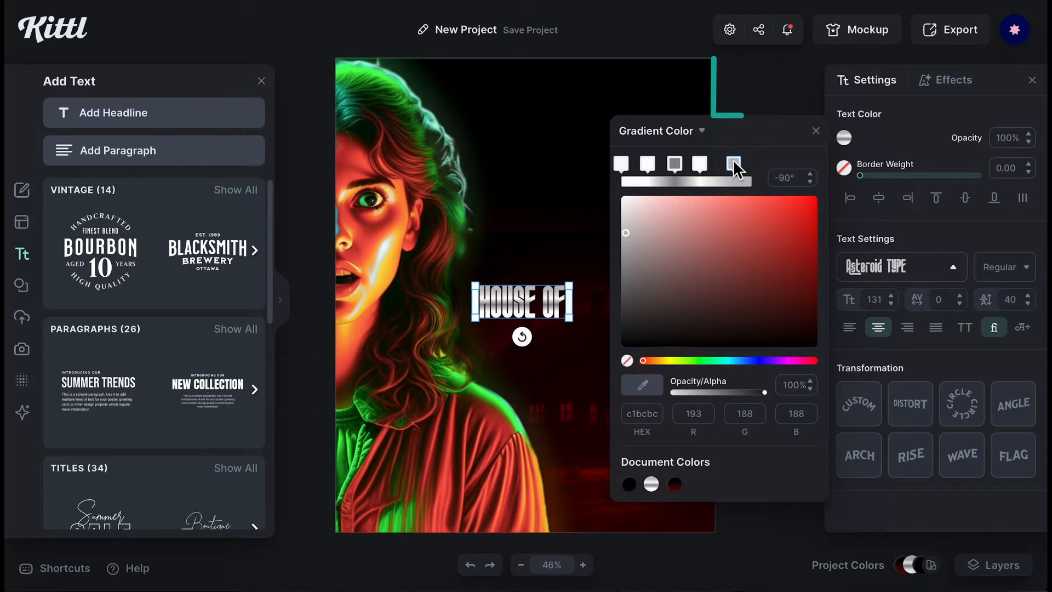
click(527, 269)
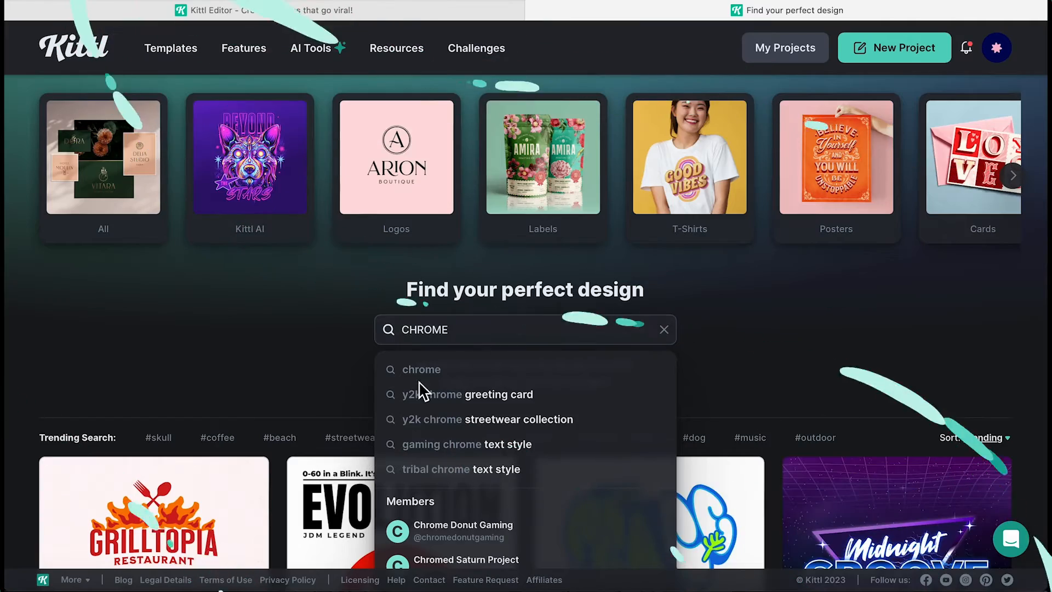
- Search the template library for chrome and open the Retro 80's Style Chrome - Vol. 2 design as a project
click(420, 377)
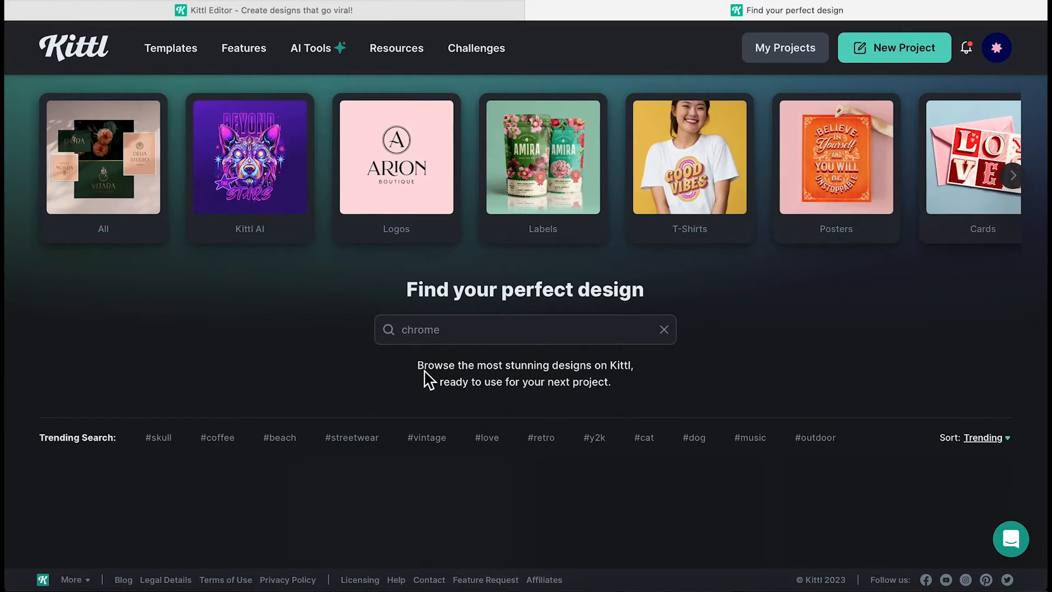
scroll(826, 335, down, 5)
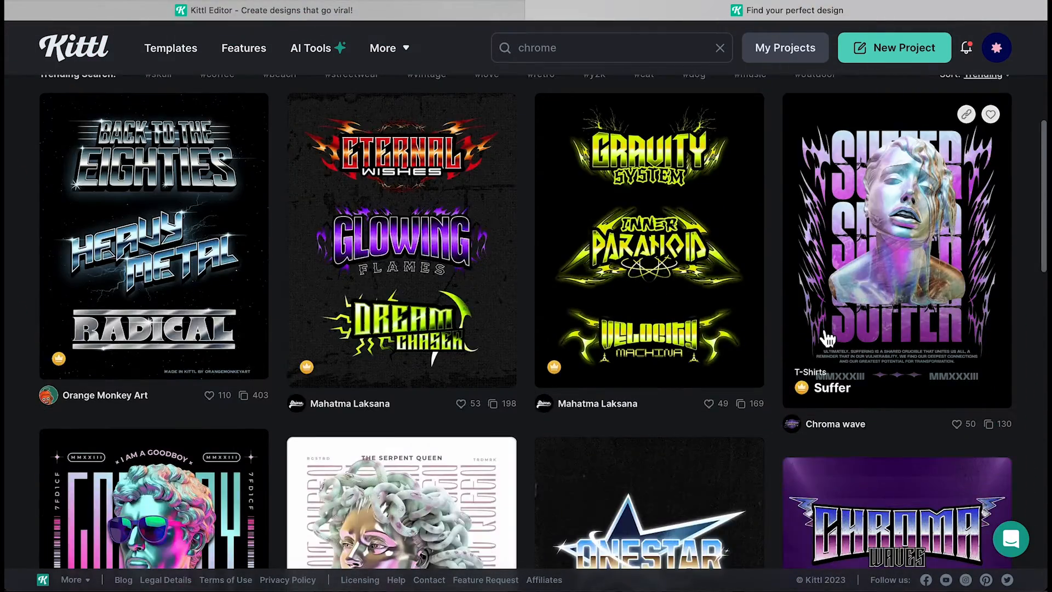
scroll(826, 335, down, 10)
scroll(213, 250, up, 10)
click(212, 249)
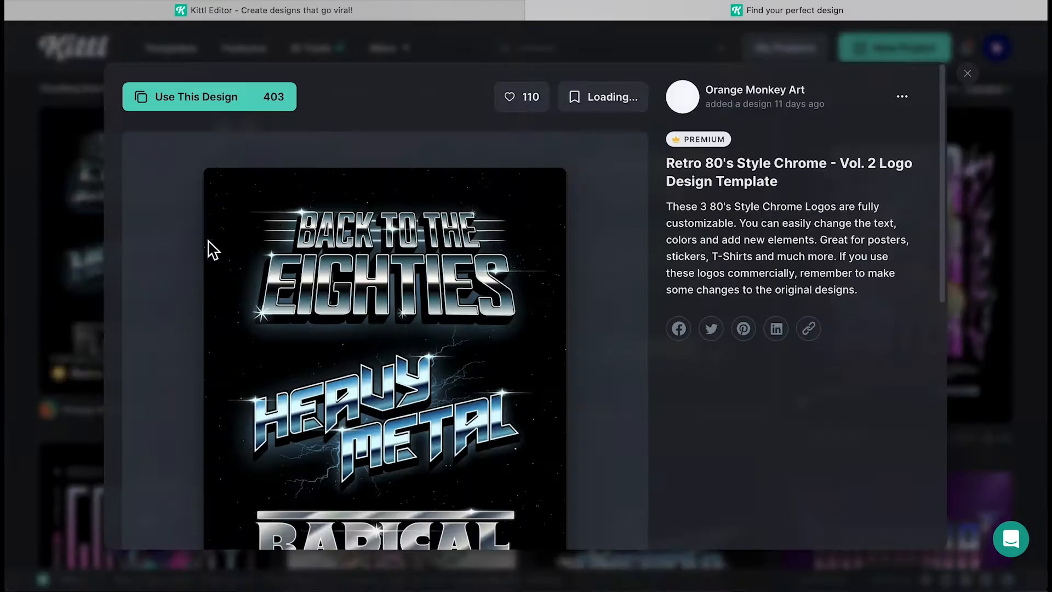
click(209, 97)
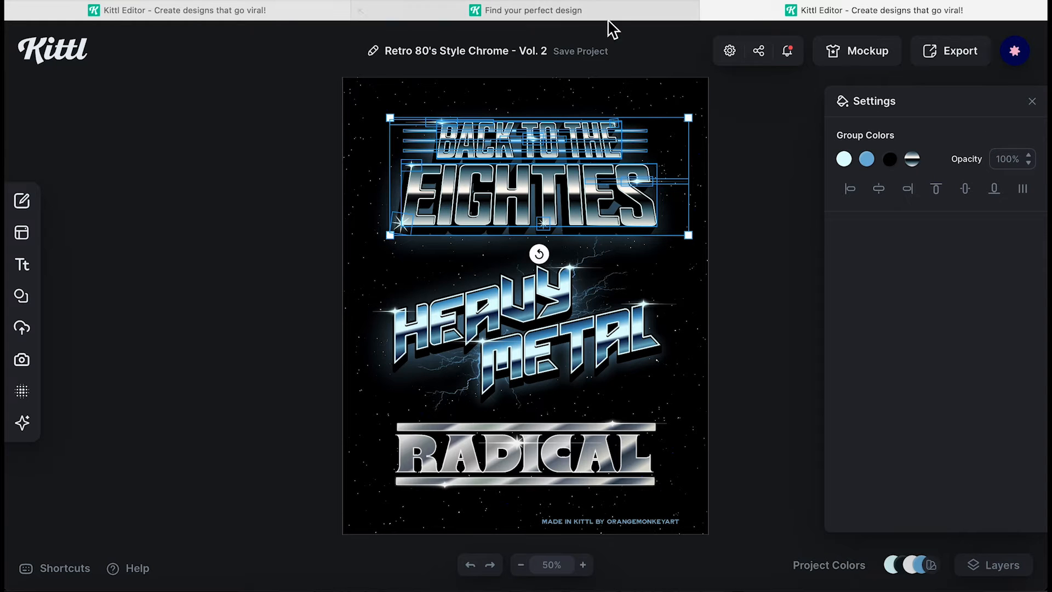
- Copy the BACK TO THE EIGHTIES logo into the poster project, shrink it and place it over the house
click(739, 144)
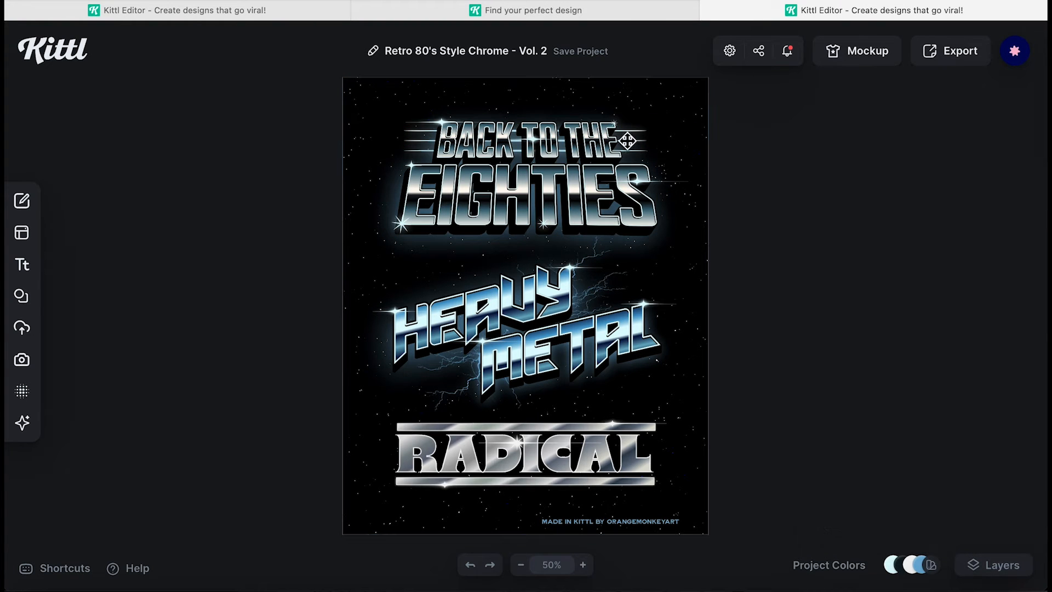
click(627, 141)
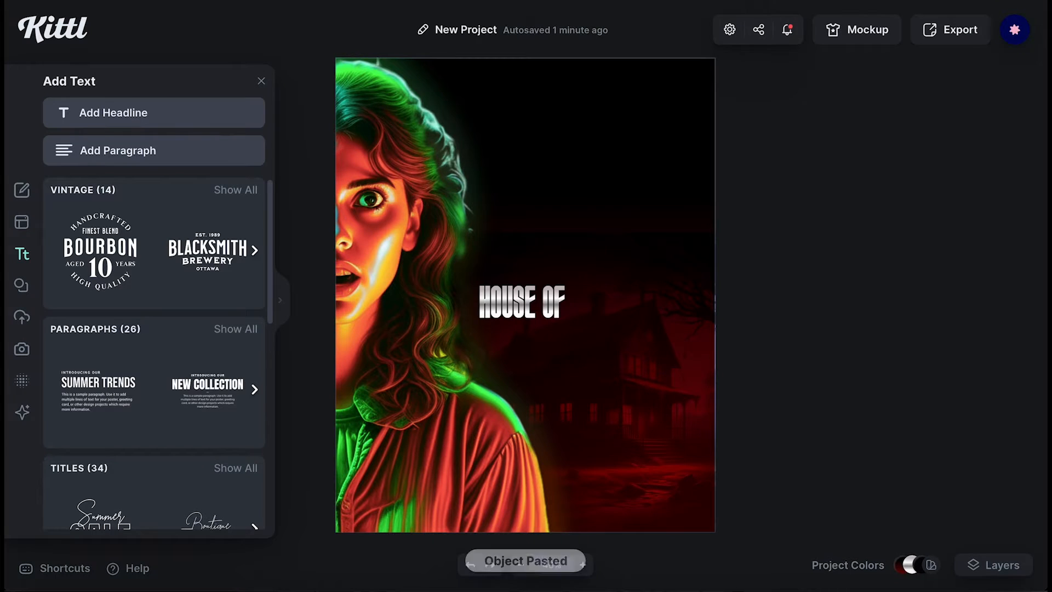
key(ctrl+v)
drag(660, 206, 523, 161)
drag(462, 124, 597, 400)
- Apply the pasted logo's chrome gradient to the HOUSE OF headline and enlarge it to size 248 in the poster's upper area
click(531, 311)
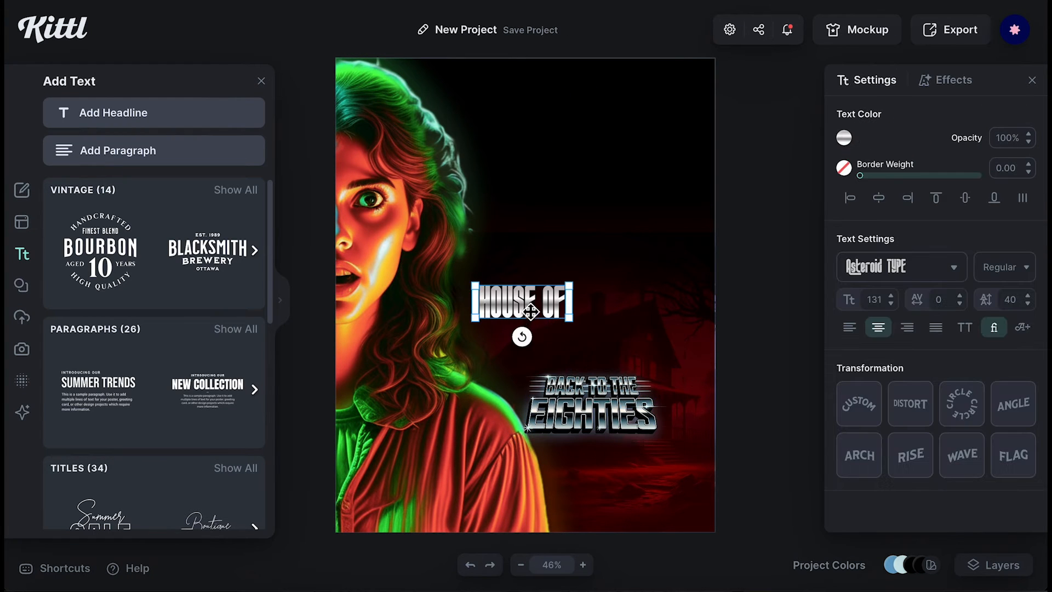
click(845, 138)
click(720, 484)
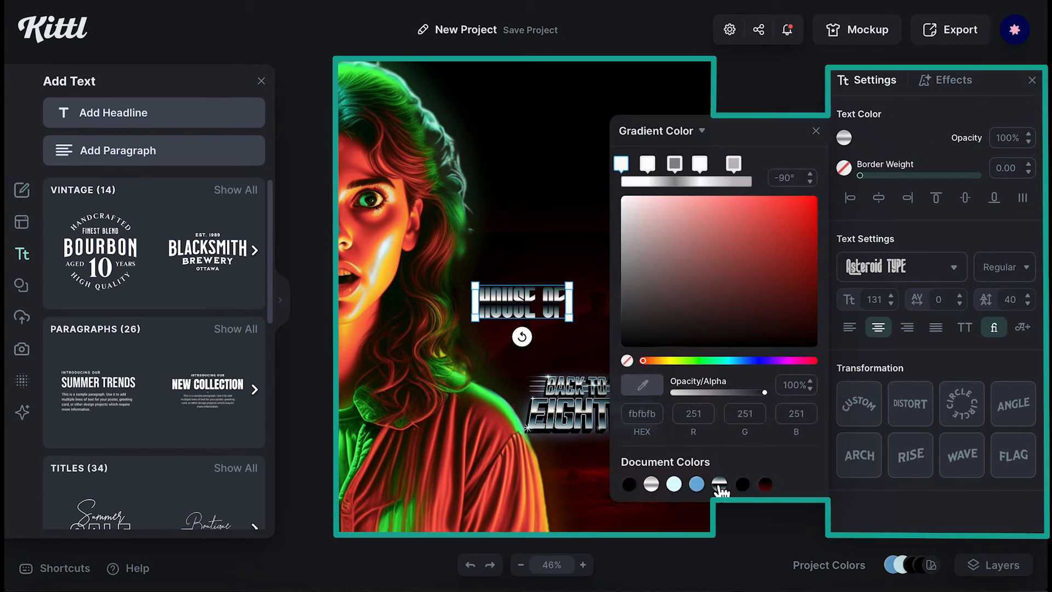
drag(569, 318, 627, 157)
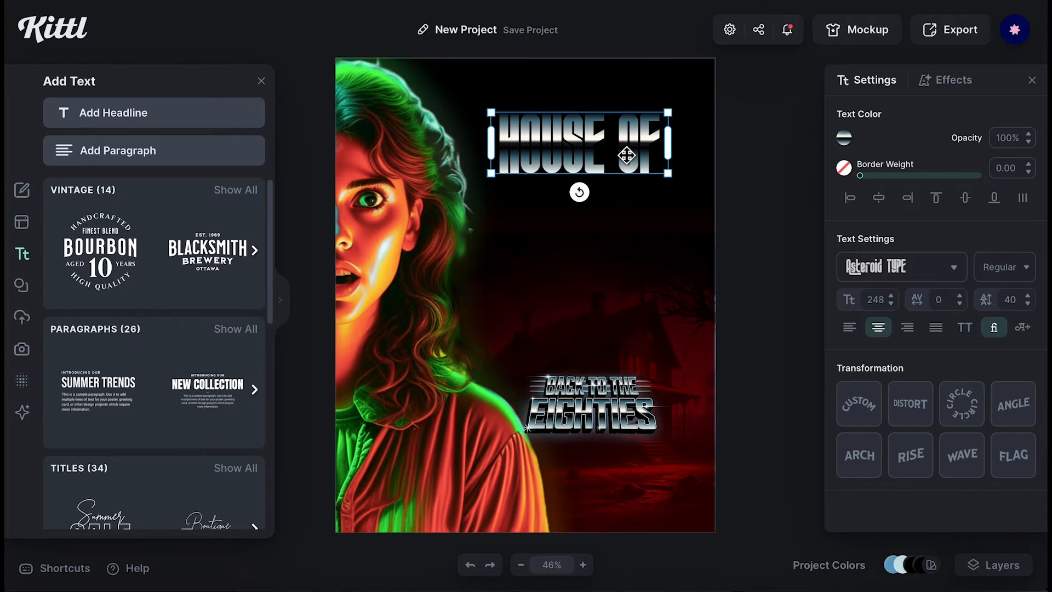
- Slant the HOUSE OF headline with the Angle transformation at a 24% curve and place an overlapping duplicate slightly lower
click(1004, 405)
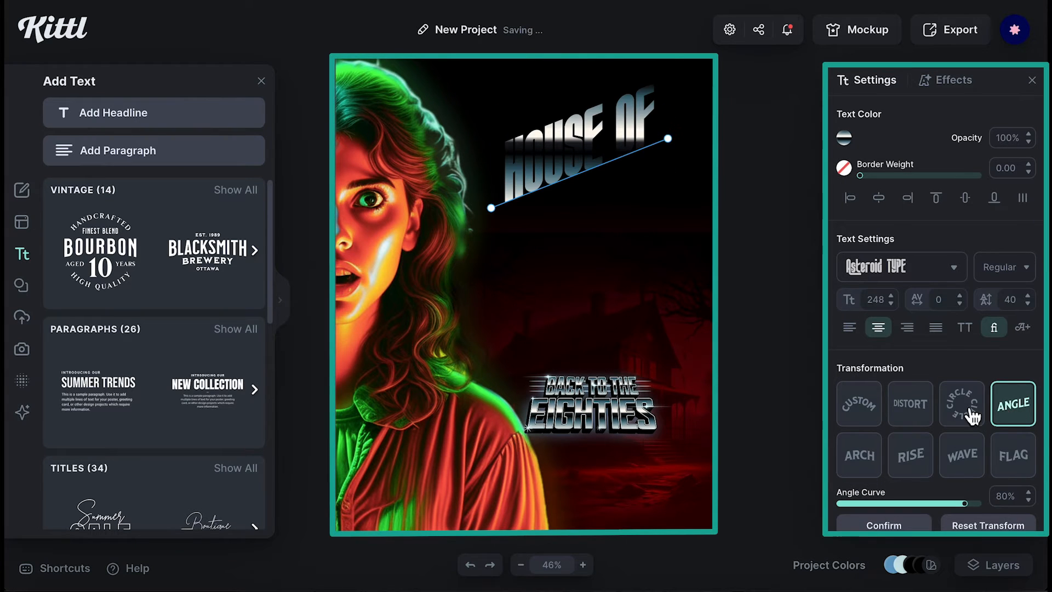
drag(963, 503, 926, 506)
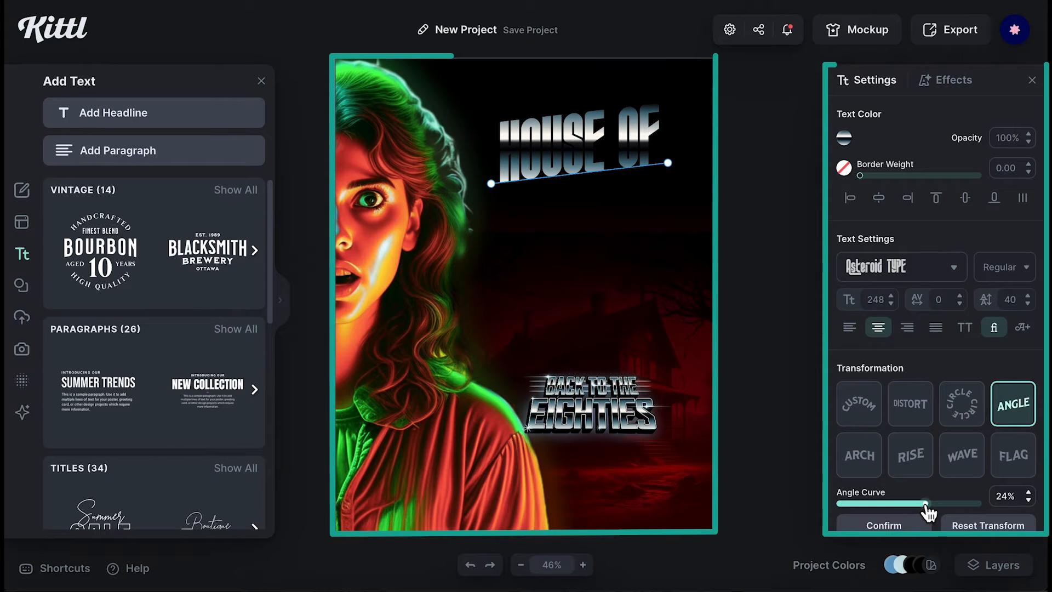
click(577, 148)
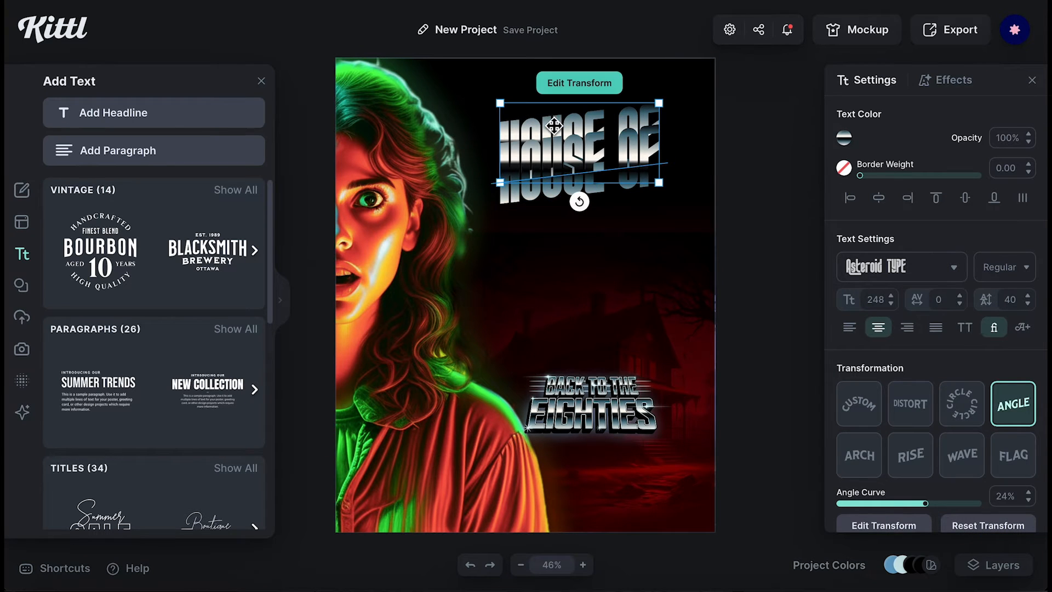
- Give the upper HOUSE OF copy a light blue defbff drop shadow with a blur of 52
click(947, 85)
click(858, 149)
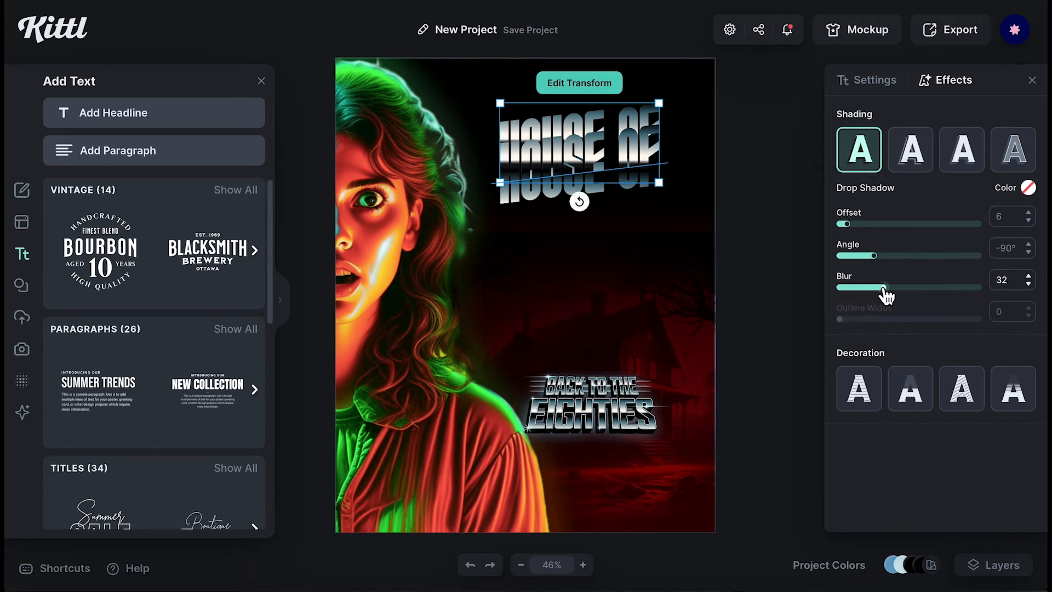
click(1028, 188)
click(882, 495)
click(949, 496)
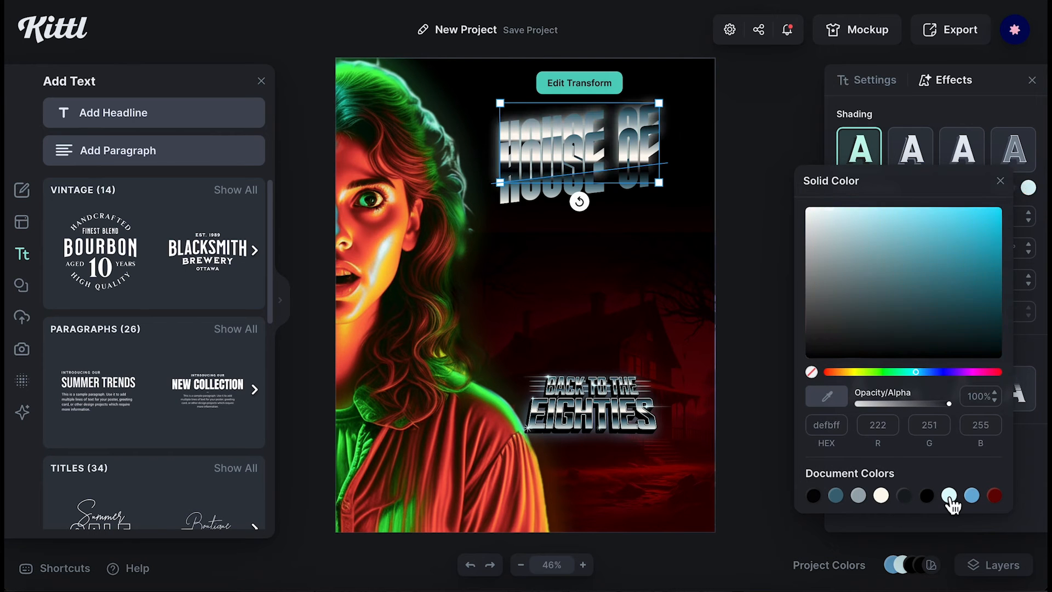
click(940, 107)
drag(886, 289, 911, 289)
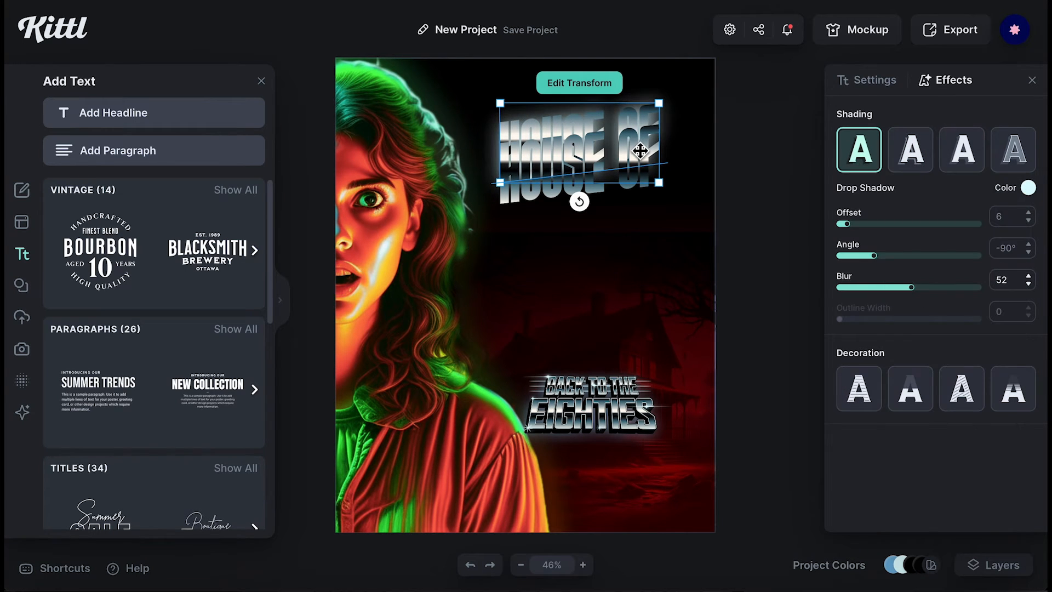
- Give the lower HOUSE OF copy a black block shadow with offset 5 and angle -121°, and move it over the glowing copy
drag(639, 151, 640, 172)
click(940, 80)
click(962, 149)
click(1028, 187)
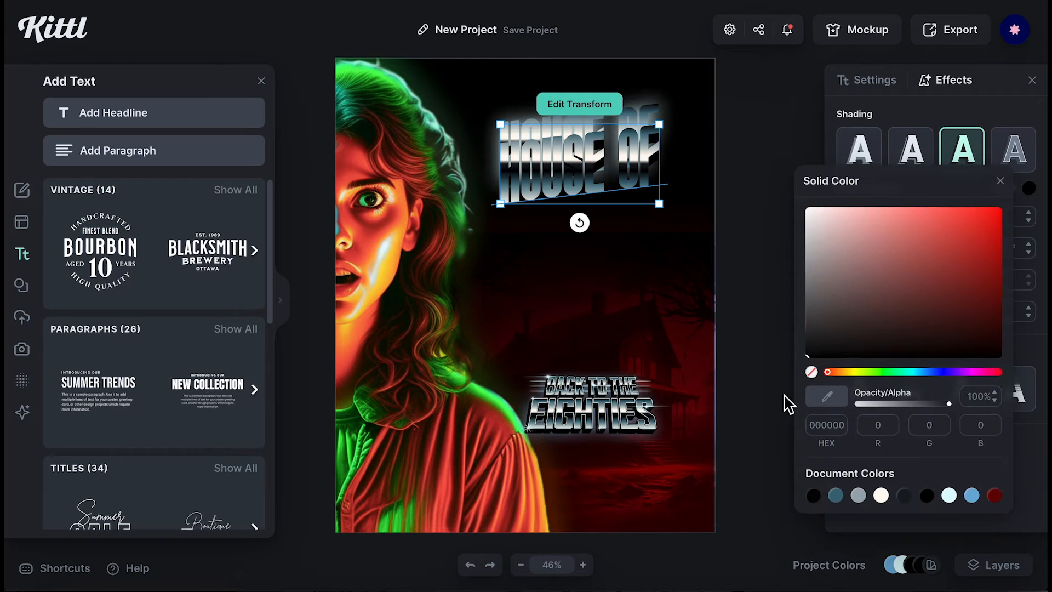
click(887, 116)
drag(871, 255, 863, 255)
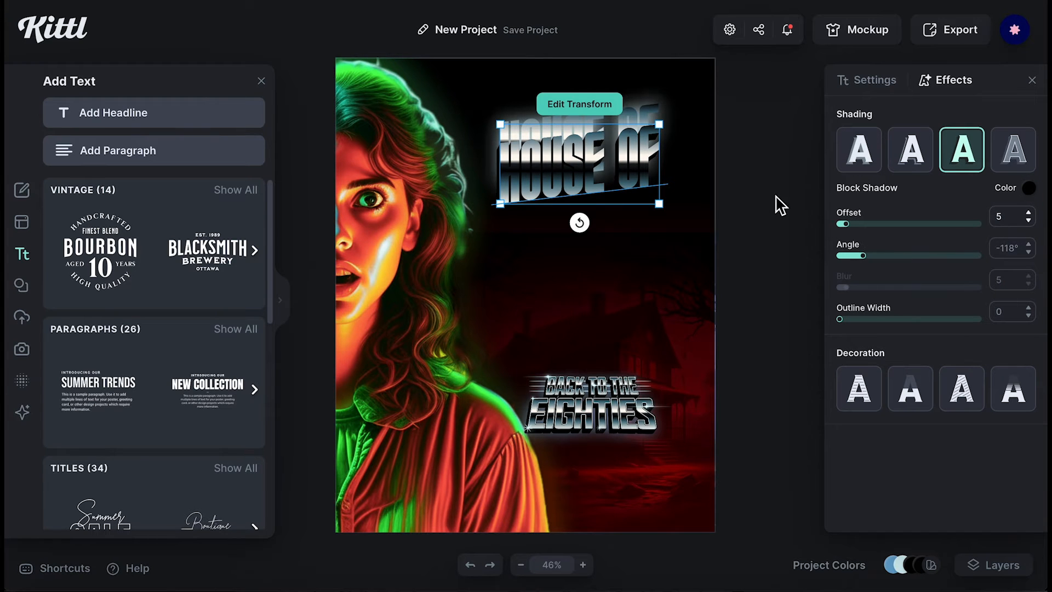
drag(642, 114, 643, 103)
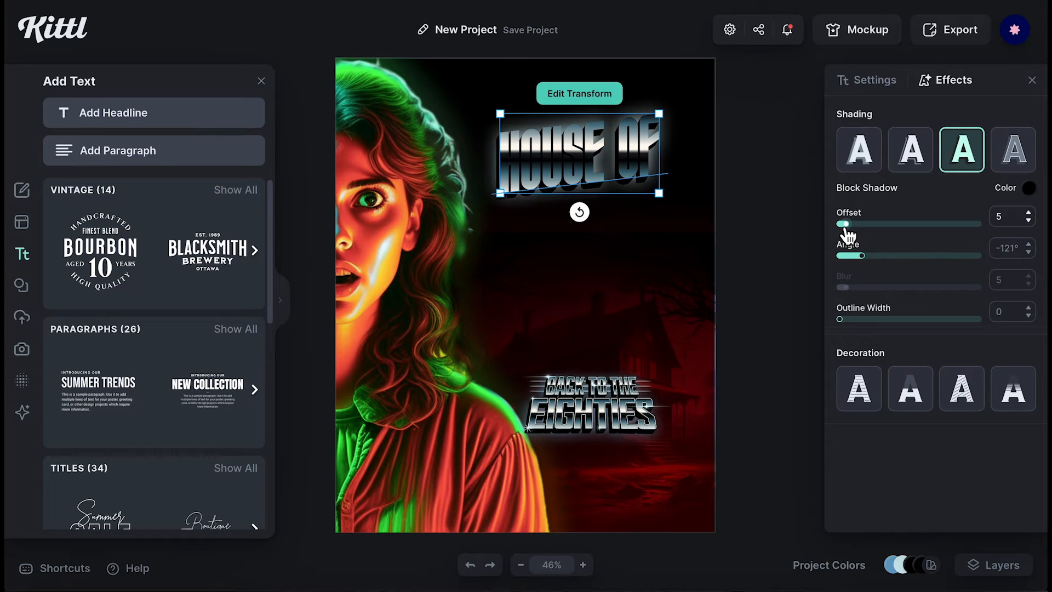
- Separate the two HOUSE OF copies and lower the opacity of the upper copy's drop shadow colour
click(576, 157)
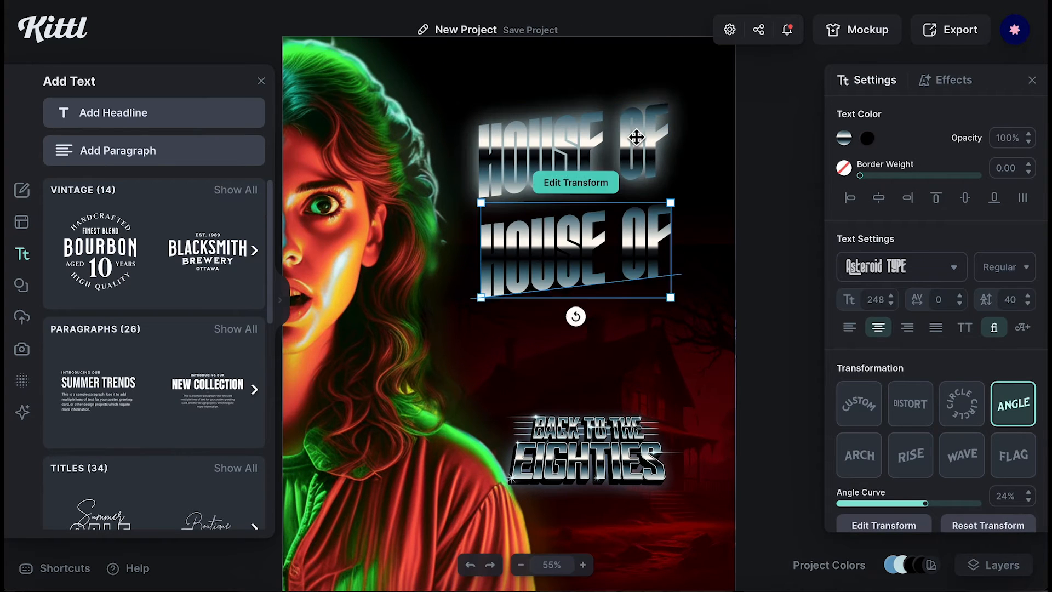
click(636, 140)
click(1028, 189)
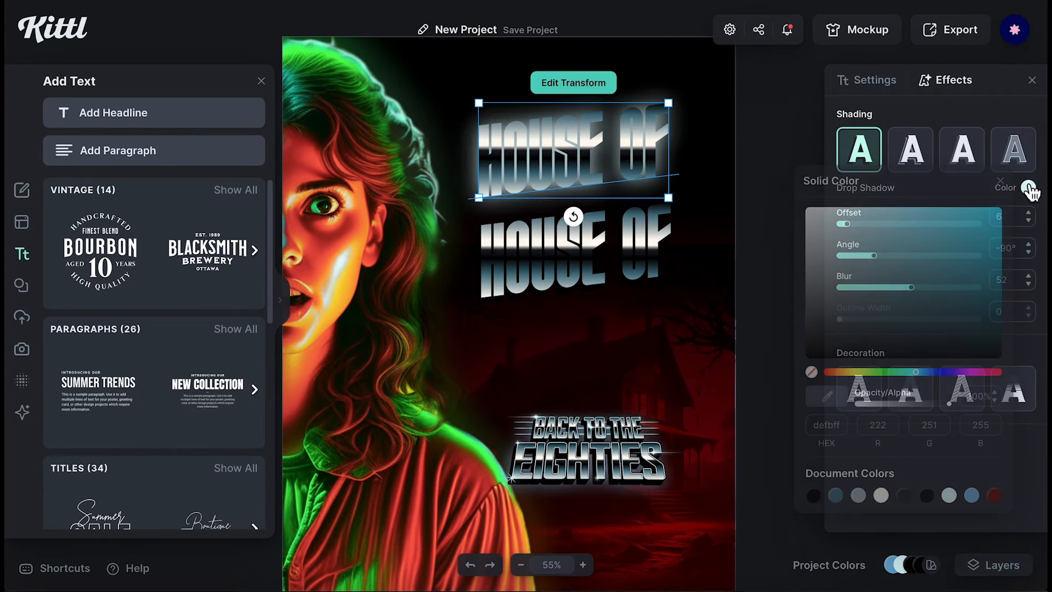
drag(955, 406, 929, 406)
- Stack the two HOUSE OF copies by aligning their vertical centres and adjust the front copy's position over the glow
click(651, 226)
shift+click(651, 159)
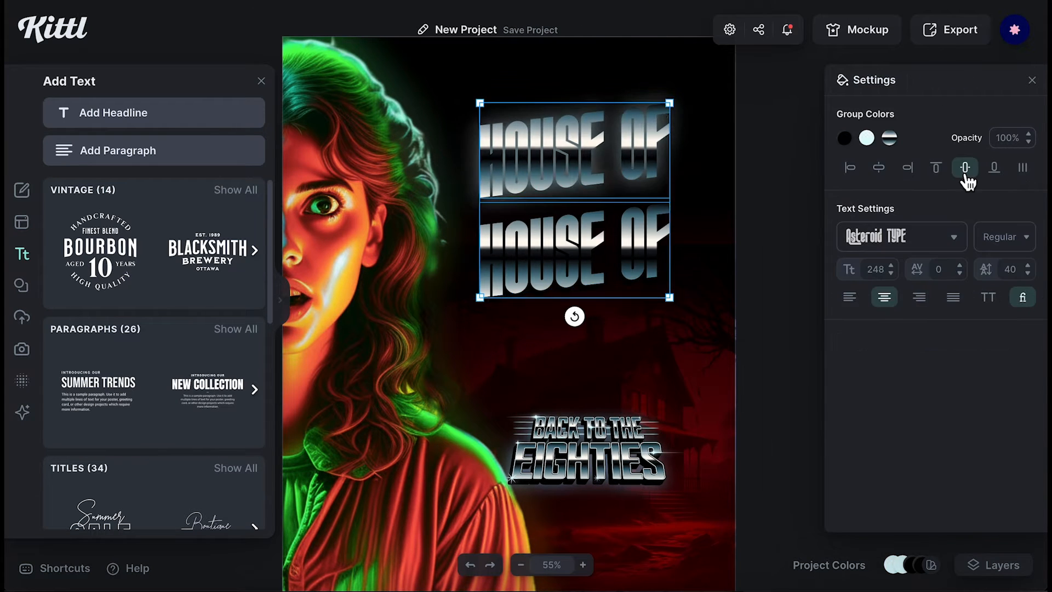
click(964, 170)
drag(651, 206, 652, 153)
- Add a light blue defbff border of weight 6.20 to the front HOUSE OF copy
click(652, 152)
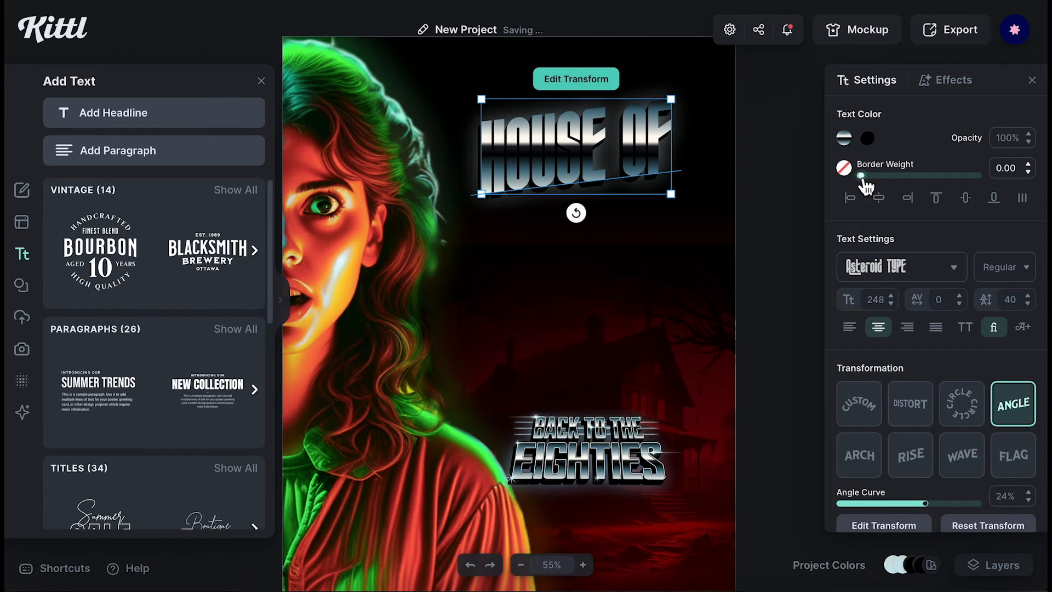
drag(860, 176, 864, 175)
click(843, 168)
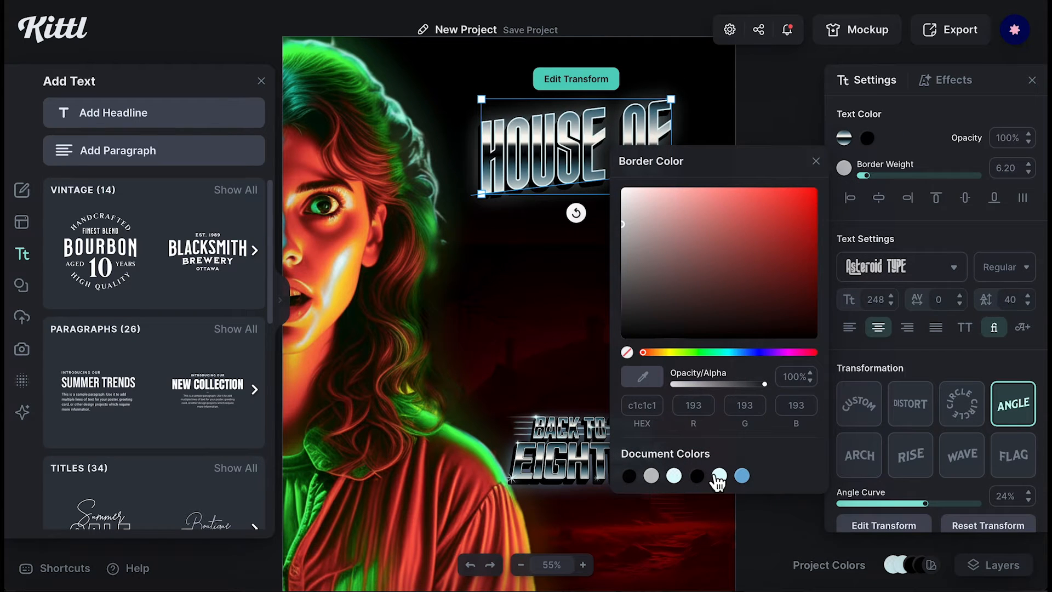
click(674, 476)
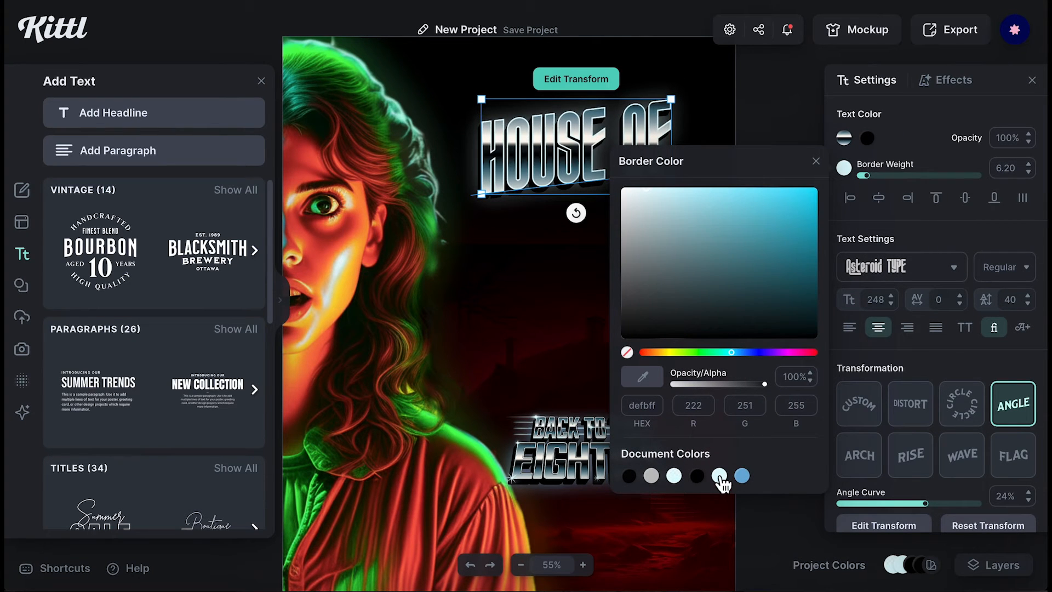
click(866, 172)
click(778, 205)
- Reposition the bordered HOUSE OF copy and align its vertical centre with the glowing copy behind it
click(626, 153)
alt+drag(495, 151, 496, 169)
shift+click(500, 134)
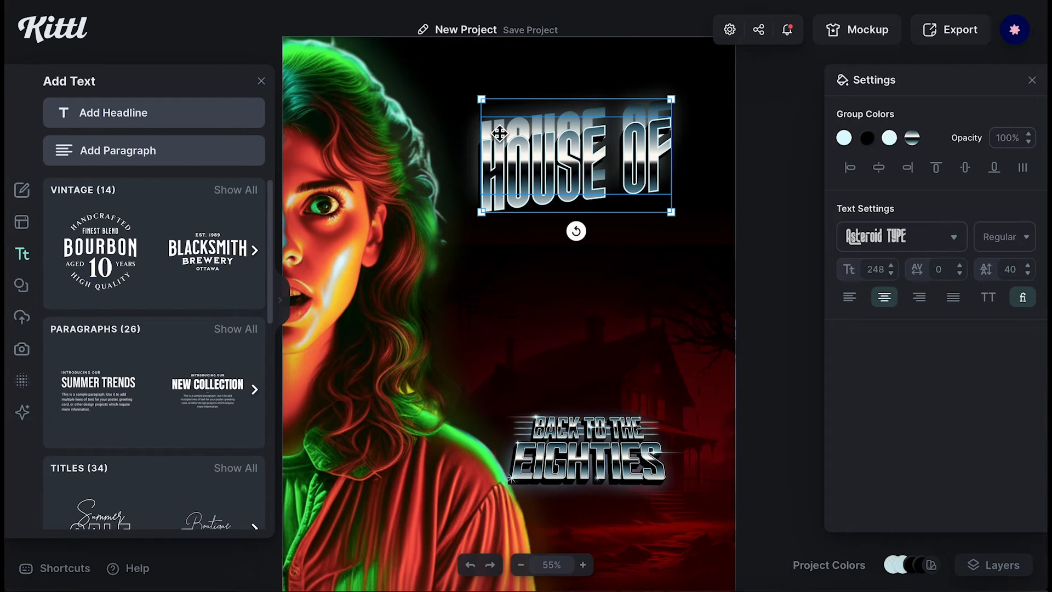
click(965, 169)
click(538, 149)
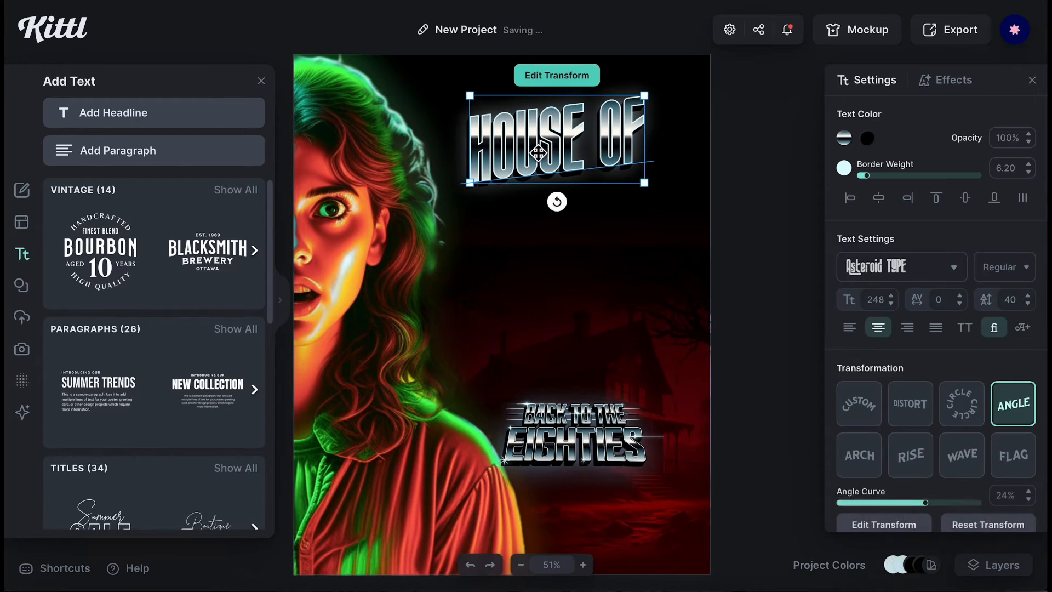
click(740, 148)
- Replace the S in the front HOUSE OF copy with an Asteroid Type alternate glyph that has a long swash
double_click(559, 150)
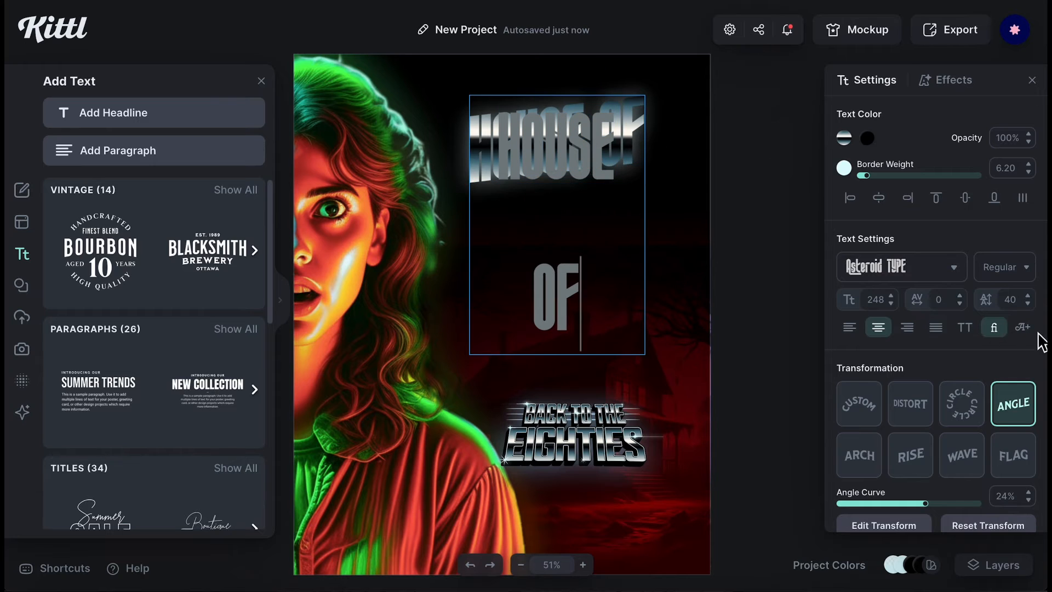
click(1023, 326)
scroll(935, 384, down, 10)
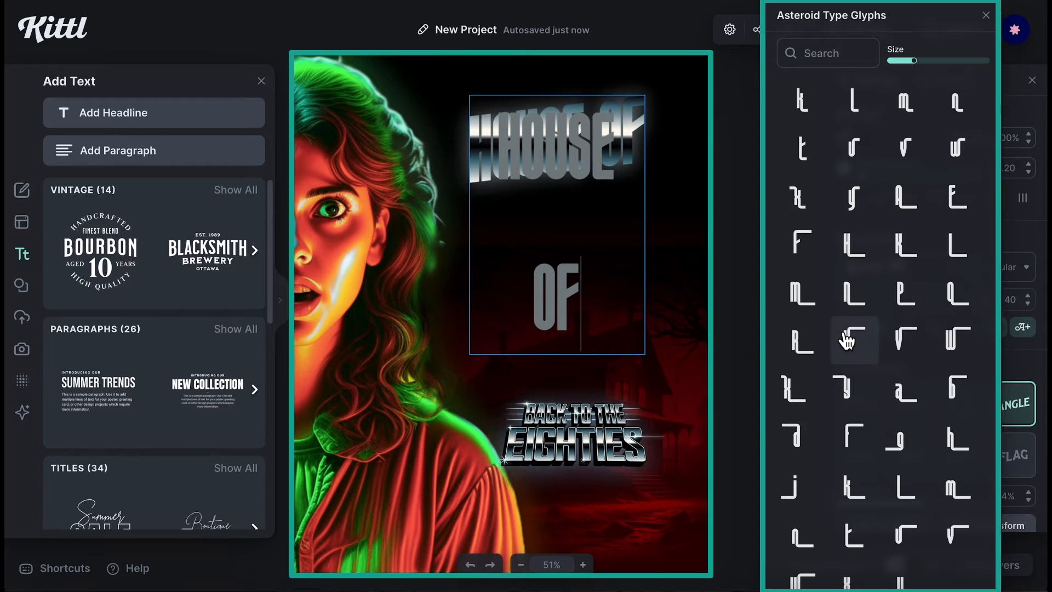
click(849, 336)
drag(588, 308, 569, 306)
key(BackSpace)
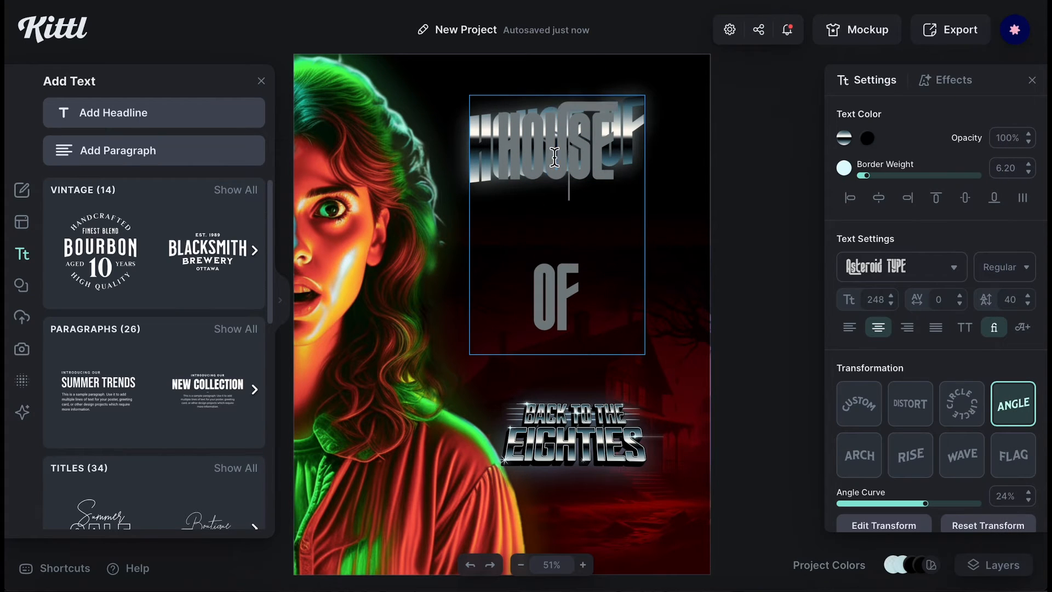
click(715, 137)
- Separate the two HOUSE OF copies and give the glowing back copy the same swash S glyph
drag(597, 149, 597, 186)
double_click(500, 124)
key(Escape)
click(523, 141)
click(767, 146)
- Restack the two HOUSE OF copies by aligning their vertical centres and reposition the pair near the poster's top
click(531, 122)
shift+click(545, 186)
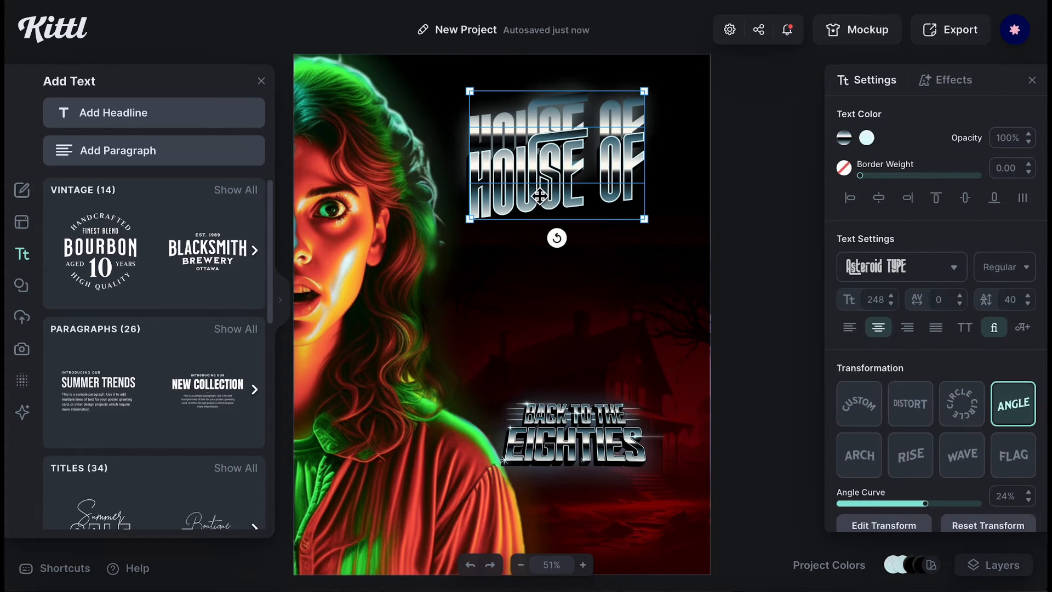
click(965, 167)
drag(597, 162, 593, 150)
- Duplicate the stacked HOUSE OF title below the original and change both duplicated text layers to TORMENT
alt+drag(593, 150, 576, 273)
double_click(592, 243)
text(TORMENT)
click(630, 201)
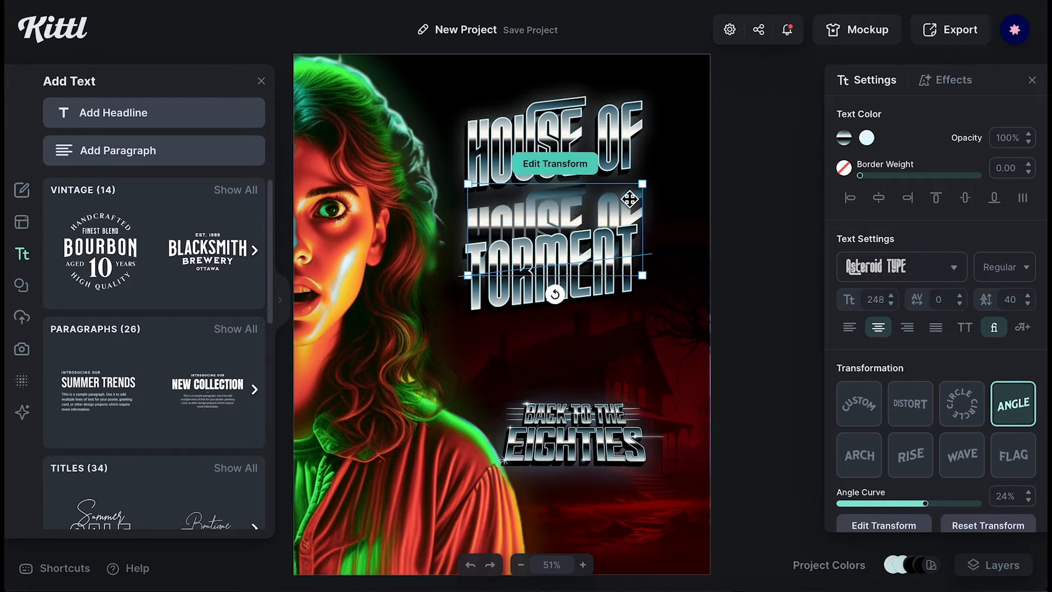
double_click(524, 238)
key(BackSpace)
key(Escape)
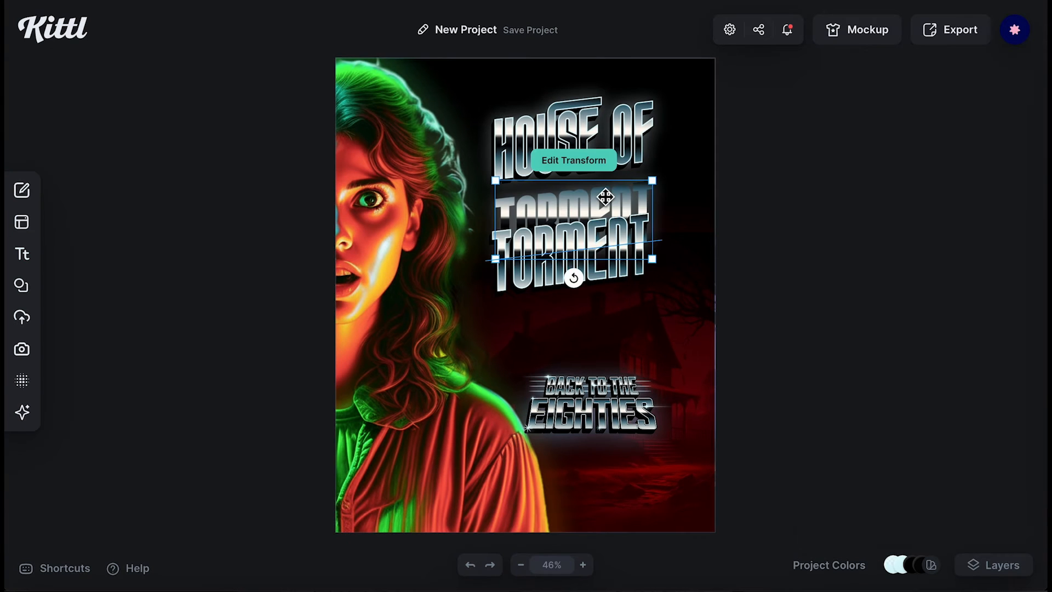
- Stack the TORMENT copies by aligning their centres, move them up under HOUSE OF, and delete the BACK TO THE EIGHTIES reference
shift+click(603, 266)
click(879, 167)
click(964, 168)
drag(630, 234, 630, 210)
click(657, 383)
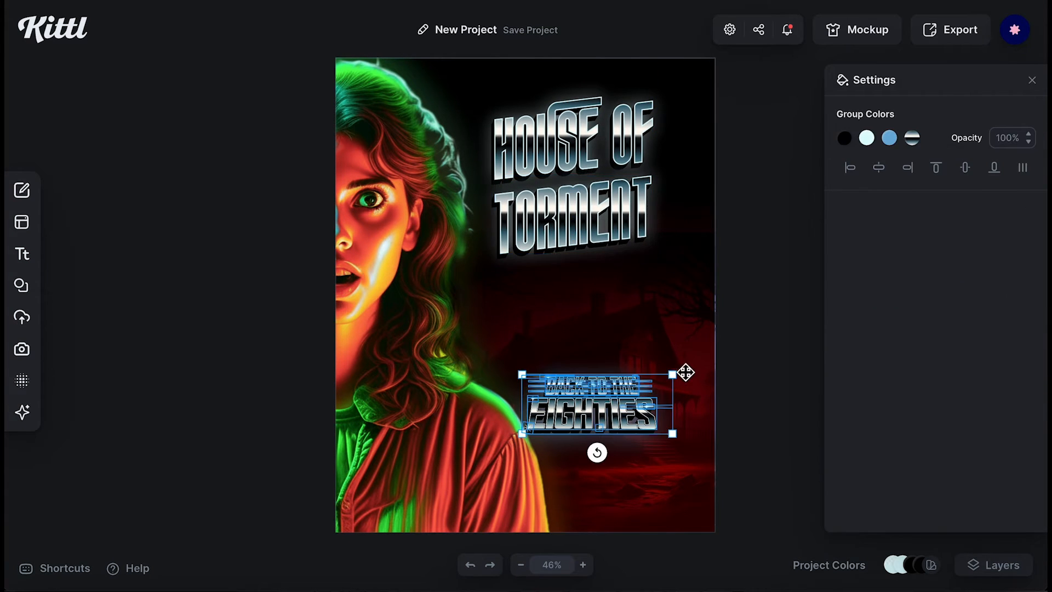
key(Delete)
- Add the thin eight-pointed starburst from the Spot Elements ornaments to the poster
click(21, 285)
scroll(160, 336, down, 6)
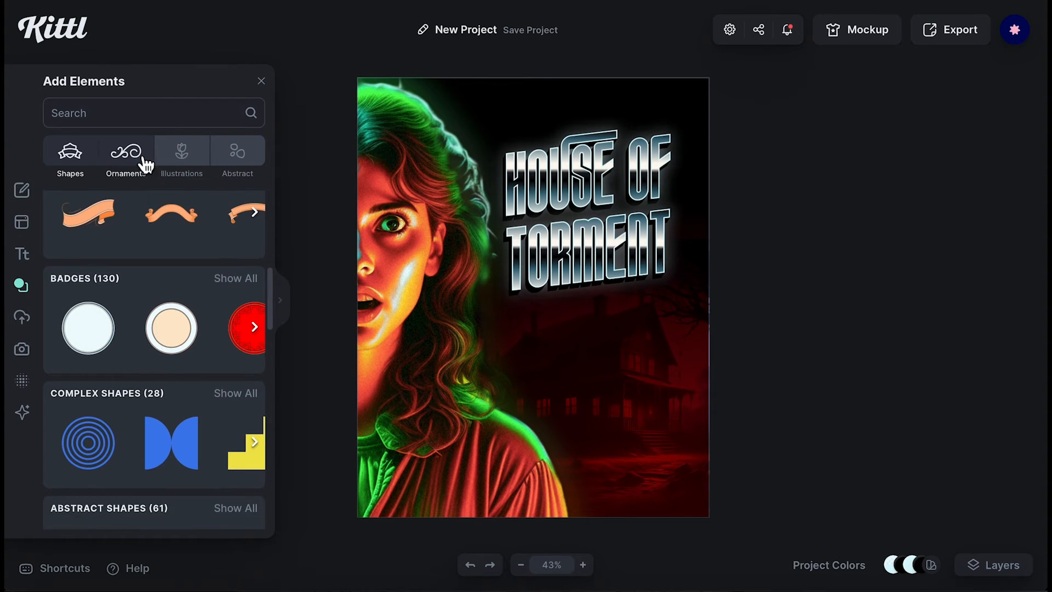
click(131, 157)
click(237, 323)
scroll(164, 481, down, 3)
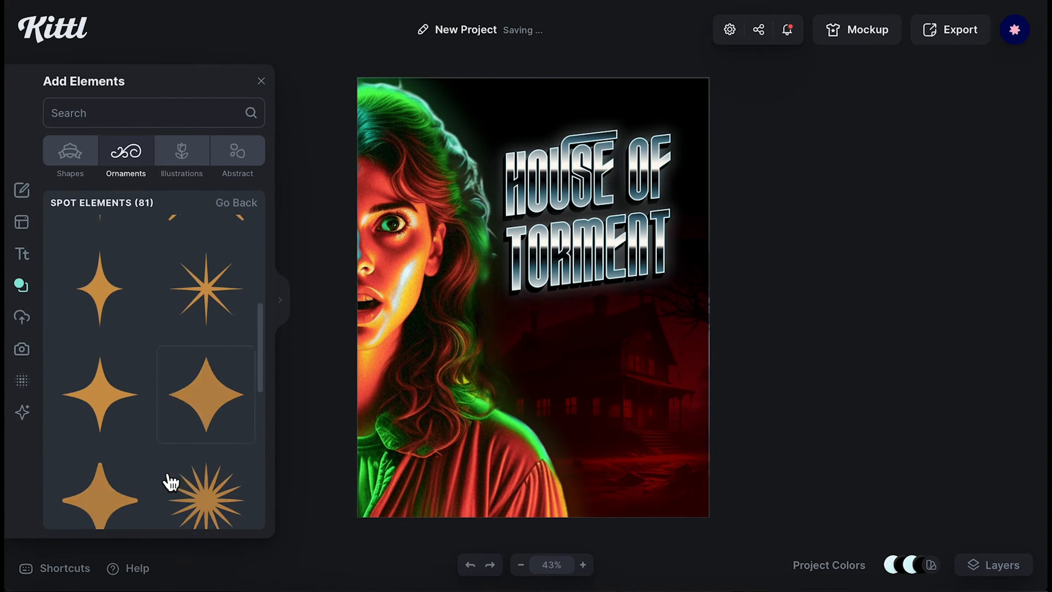
click(206, 289)
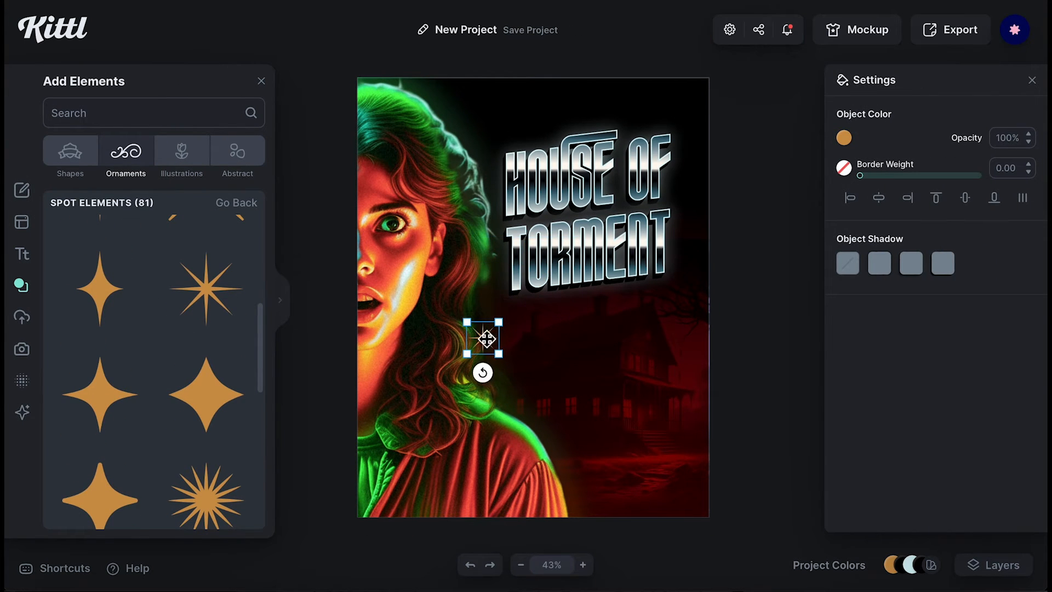
- Colour the starburst light blue defbff with a matching glow of blur 39, and place sparkles on TORMENT's first T and HOUSE OF's F
click(844, 138)
click(696, 444)
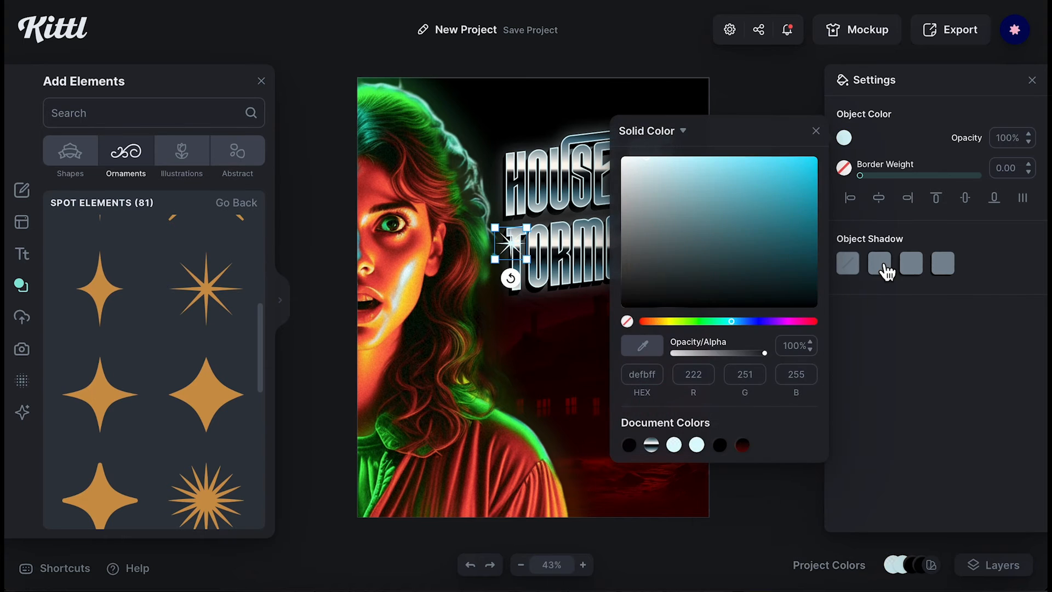
click(879, 264)
click(1024, 262)
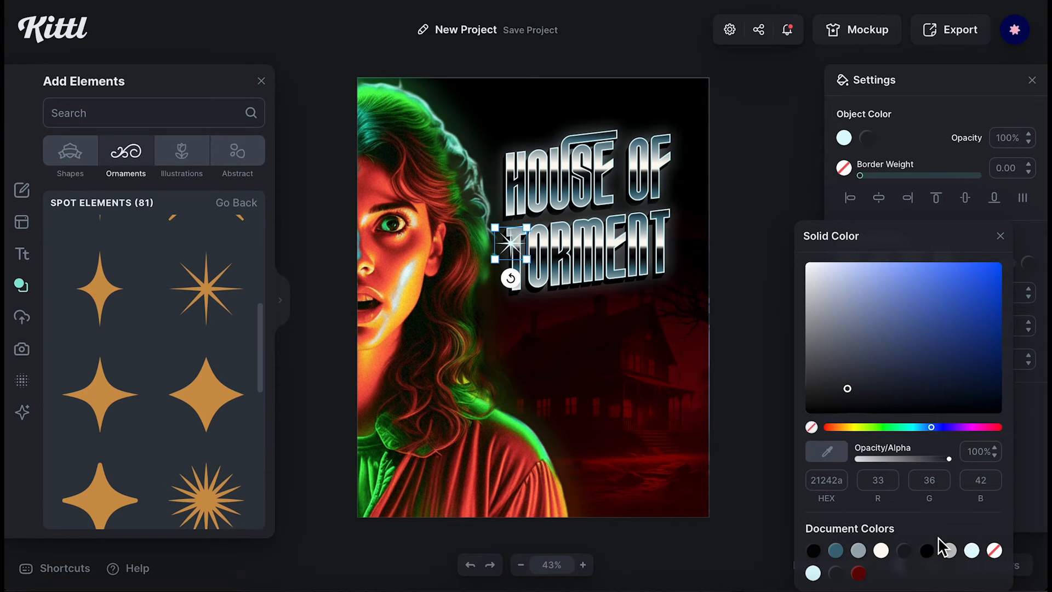
click(971, 550)
click(513, 278)
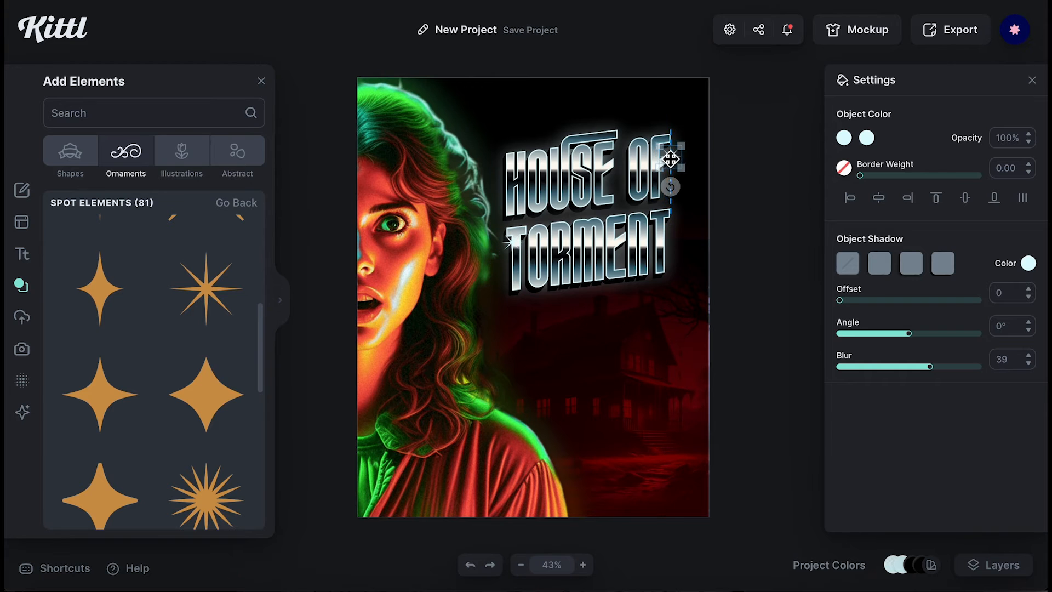
click(756, 129)
- Search the elements for LIGHTNING, add the vertical white-purple bolt image and enlarge it over the poster
click(137, 112)
text(LIGHTNING)
key(Return)
scroll(187, 374, down, 7)
click(218, 363)
drag(559, 370, 600, 501)
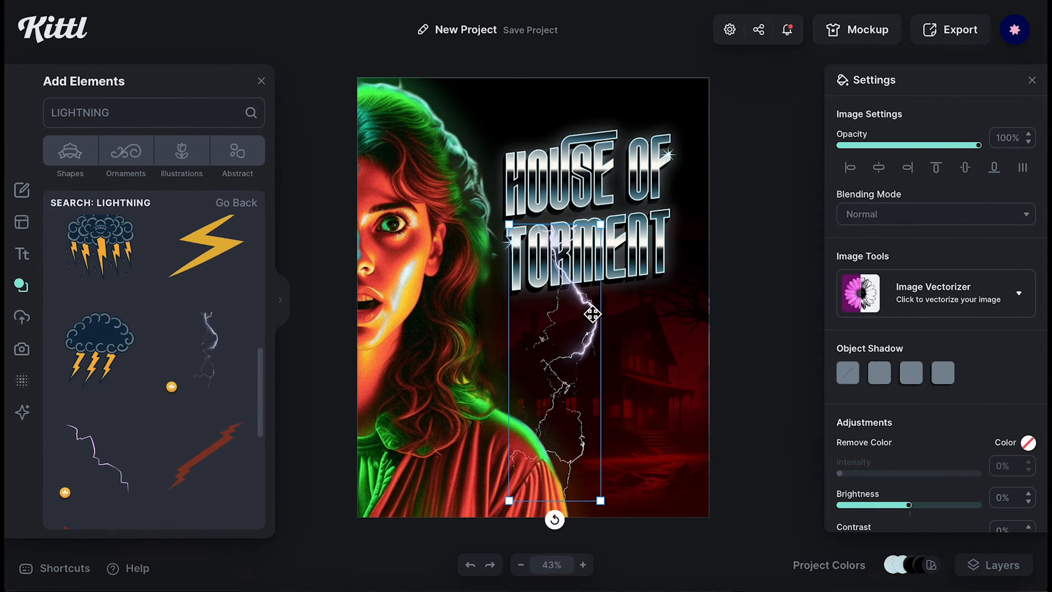
- Move the bolt to the poster's upper-right corner, send it behind the title and lower its opacity
drag(591, 314, 705, 155)
right_click(704, 155)
click(754, 418)
drag(979, 153, 875, 159)
- Add the branching purple bolt beside TORMENT and above HOUSE OF, sending it behind the woman and lowering its opacity
scroll(202, 392, down, 3)
click(203, 378)
drag(597, 352, 705, 298)
drag(609, 320, 488, 110)
drag(515, 182, 539, 208)
right_click(504, 118)
click(542, 401)
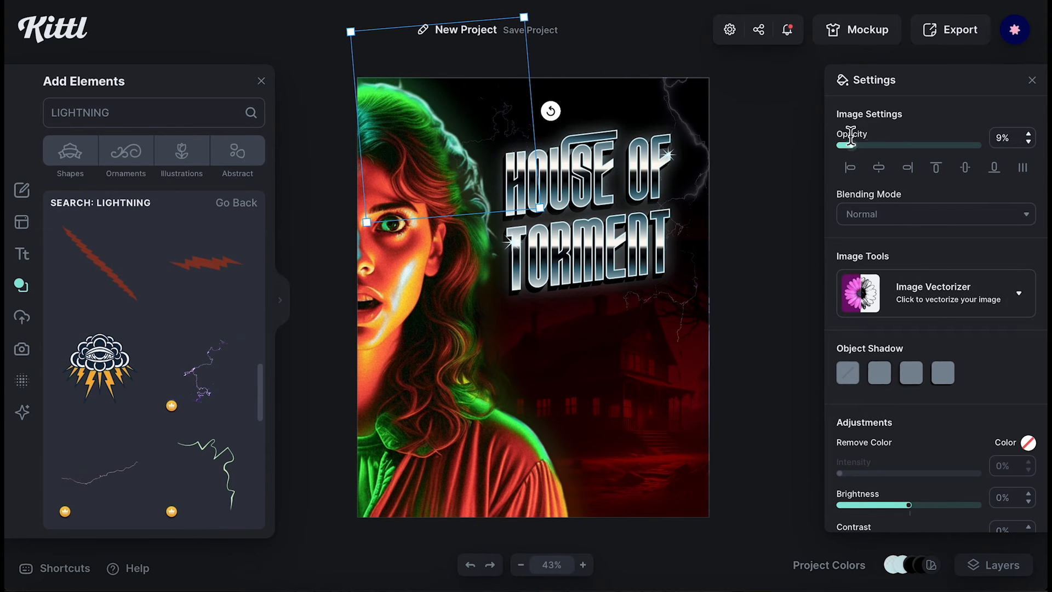
click(788, 176)
- Add the wide blue branching bolt, enlarge it across the house, send it behind the woman and lower its opacity
scroll(141, 422, down, 3)
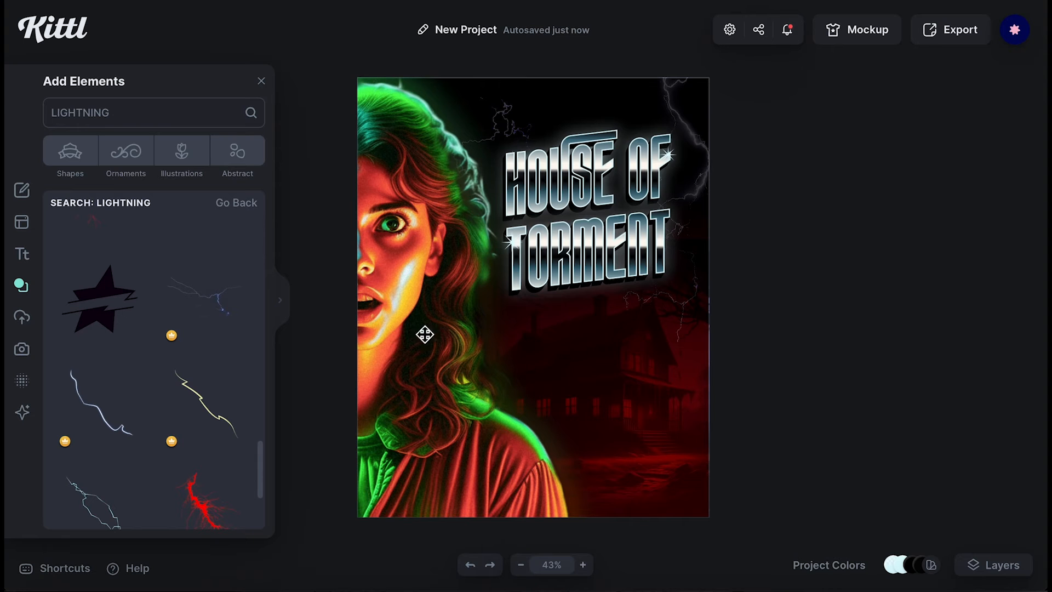
click(191, 310)
drag(559, 313, 781, 470)
drag(697, 415, 683, 404)
right_click(663, 370)
click(683, 576)
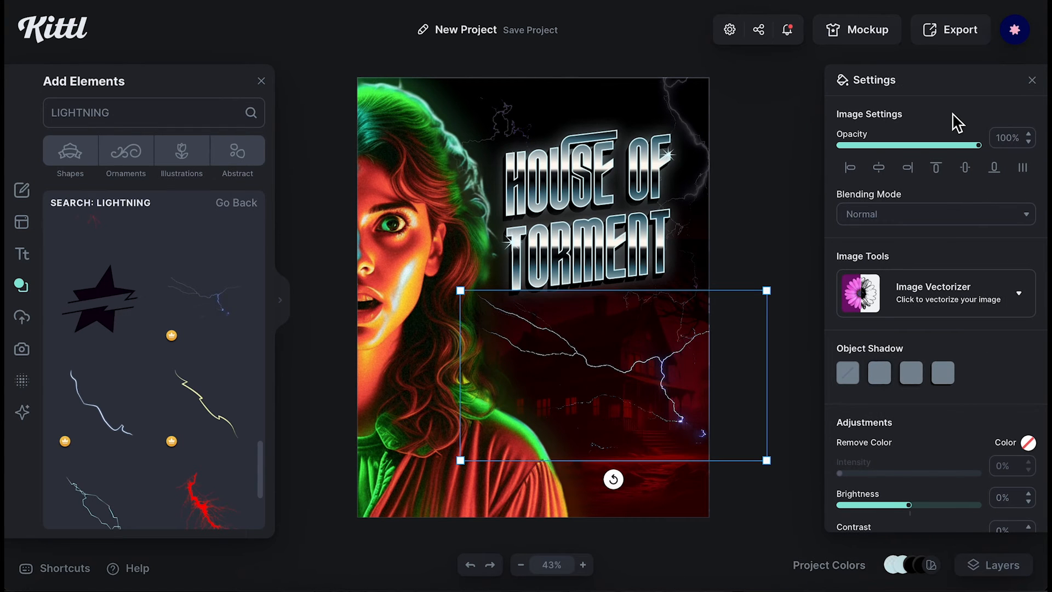
- Select the title text together with both sparkles and shift them slightly to the right
click(657, 249)
shift+click(509, 244)
shift+click(668, 155)
drag(625, 164, 630, 164)
click(751, 177)
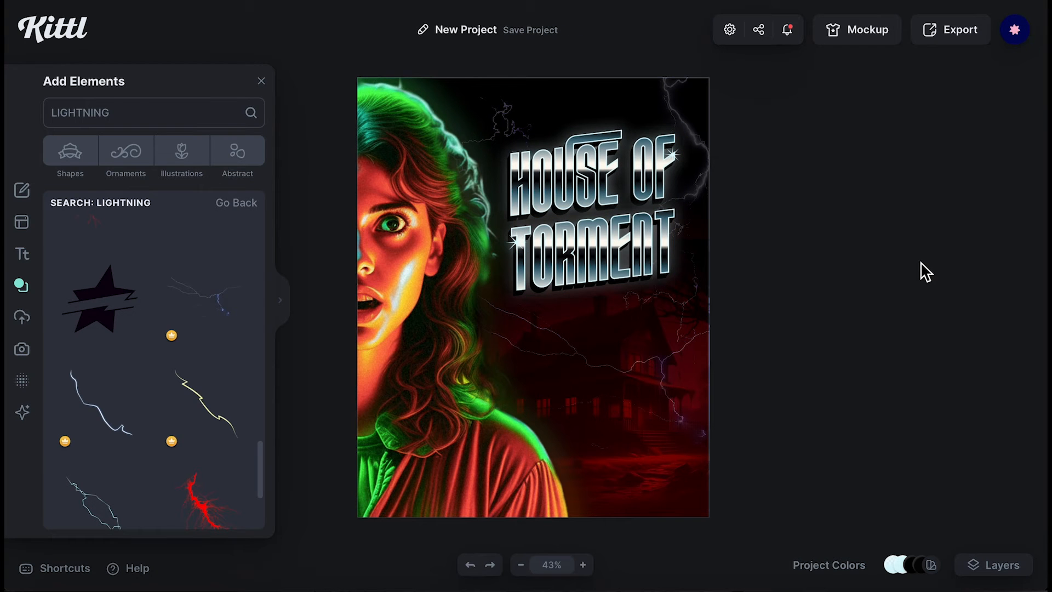
- Add the light blue headline "The torment is inside" on one line at size 49 along the poster's top
click(22, 254)
click(153, 112)
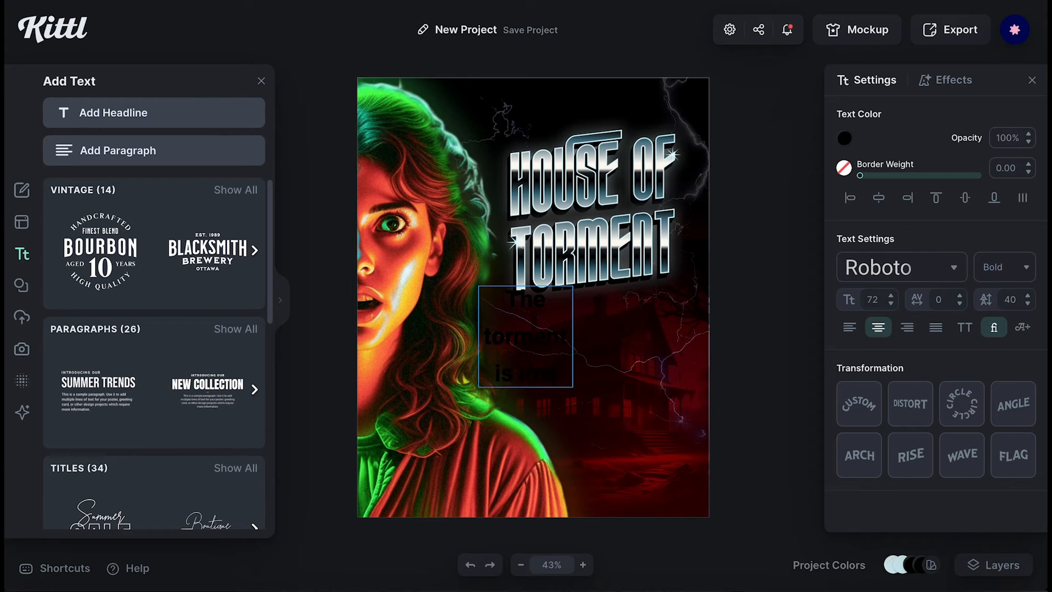
click(845, 139)
click(695, 445)
drag(570, 329, 733, 319)
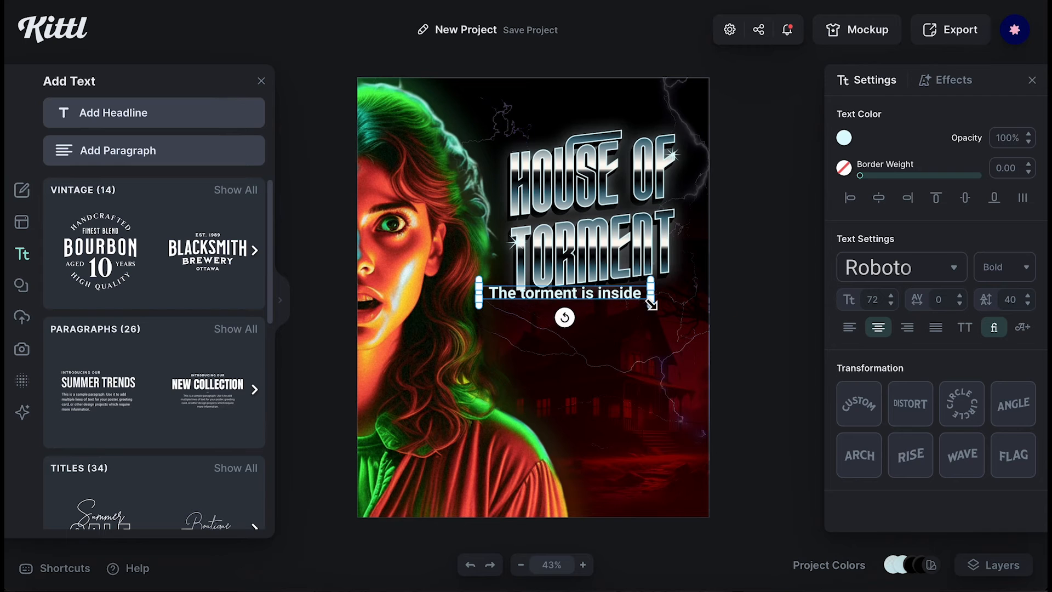
drag(619, 296, 587, 100)
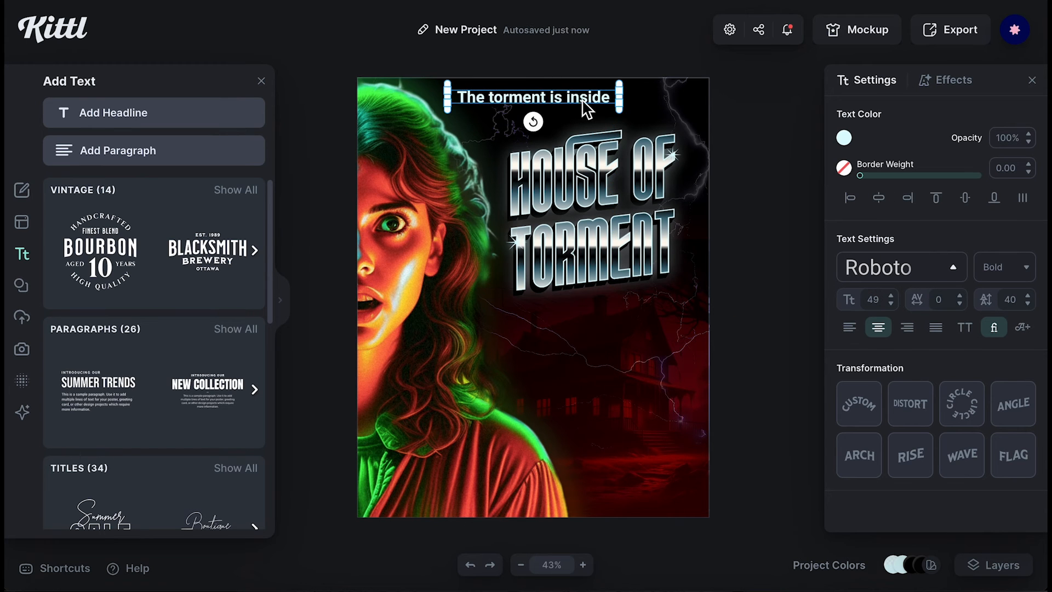
- Set the tagline in Fraunces SuperSoft SemiBold and add an ellipsis to its end
click(877, 266)
text(fran)
key(BackSpace)
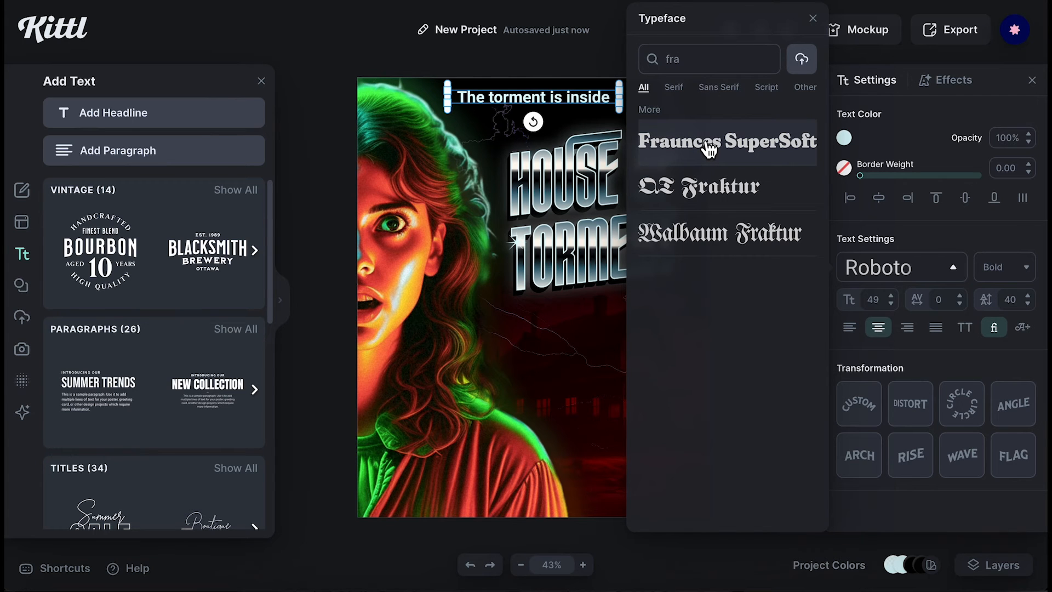
click(733, 153)
click(1020, 266)
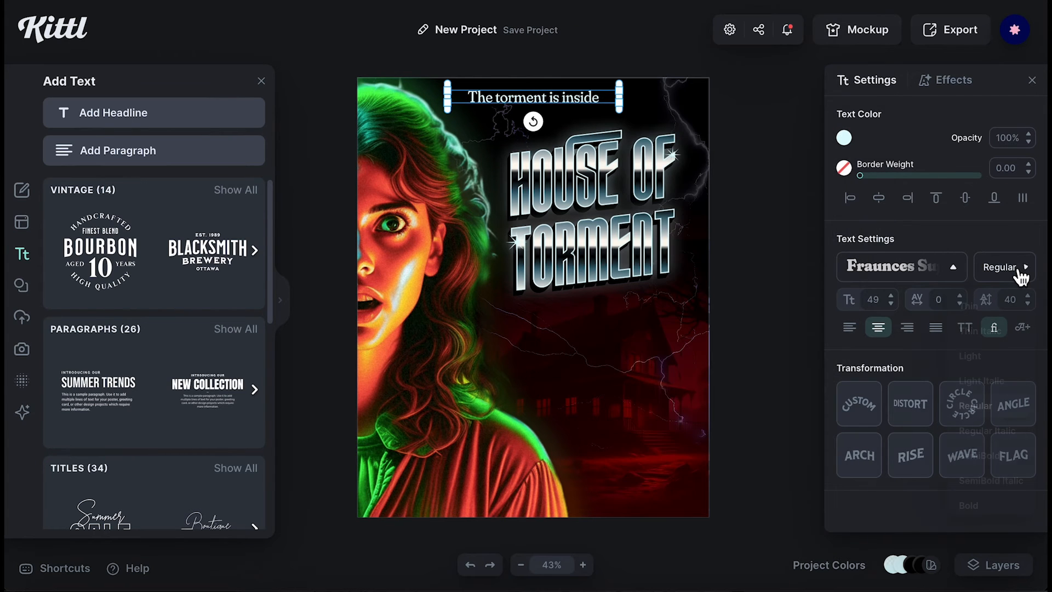
click(978, 456)
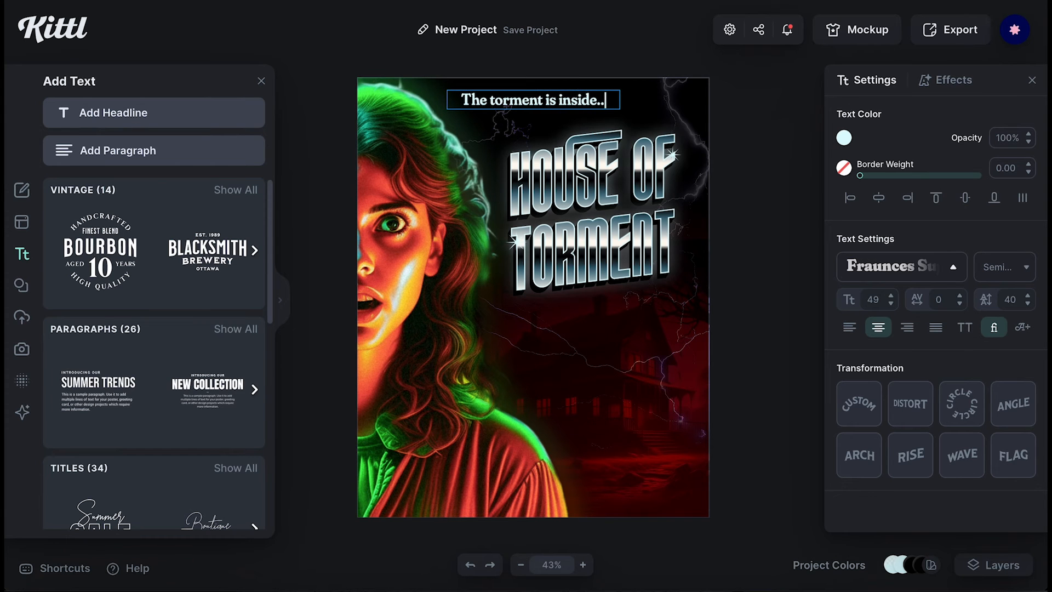
click(654, 292)
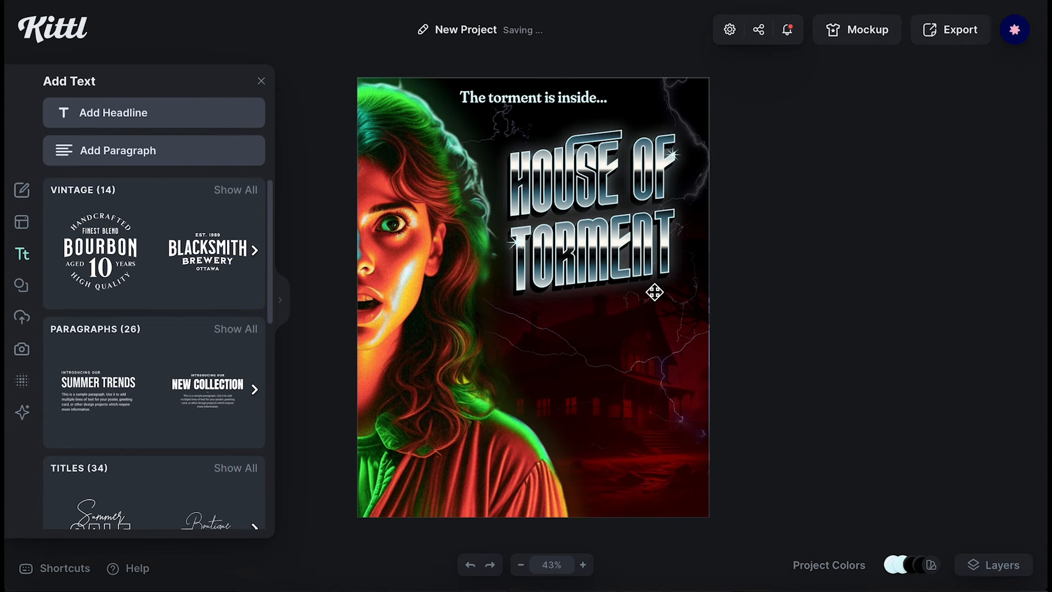
- Shift the lightning bolt in the poster's upper-right corner slightly up and to the right
drag(699, 179, 709, 160)
click(734, 154)
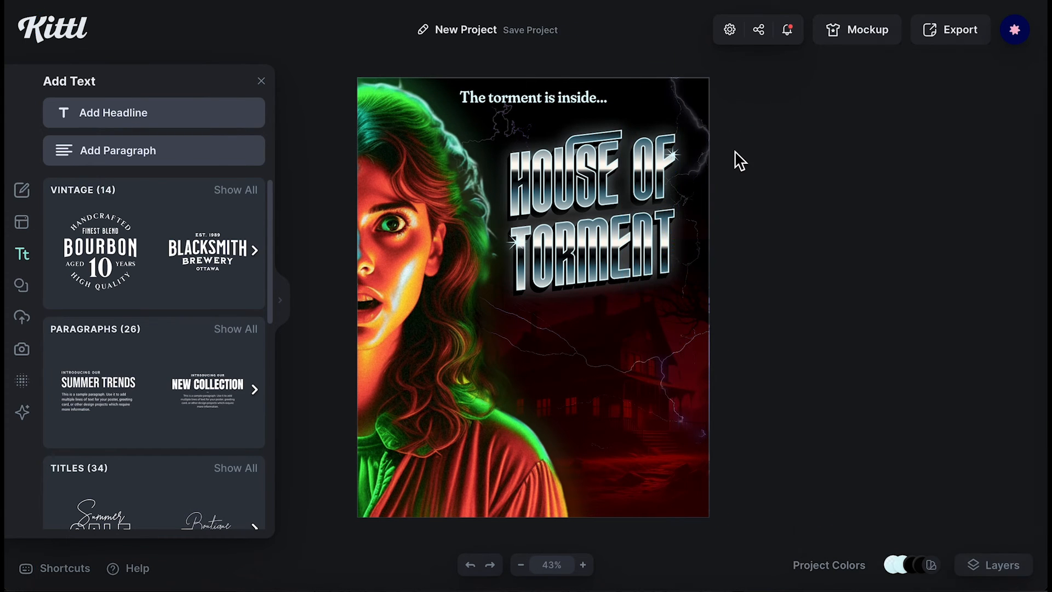
click(154, 112)
click(882, 269)
key(Delete)
- Duplicate the tagline near the poster's bottom and turn it into "KITTL presents" and cast credits in Regular weight at size 29
click(544, 99)
key(ctrl+d)
drag(545, 100, 643, 459)
double_click(643, 459)
text(K)
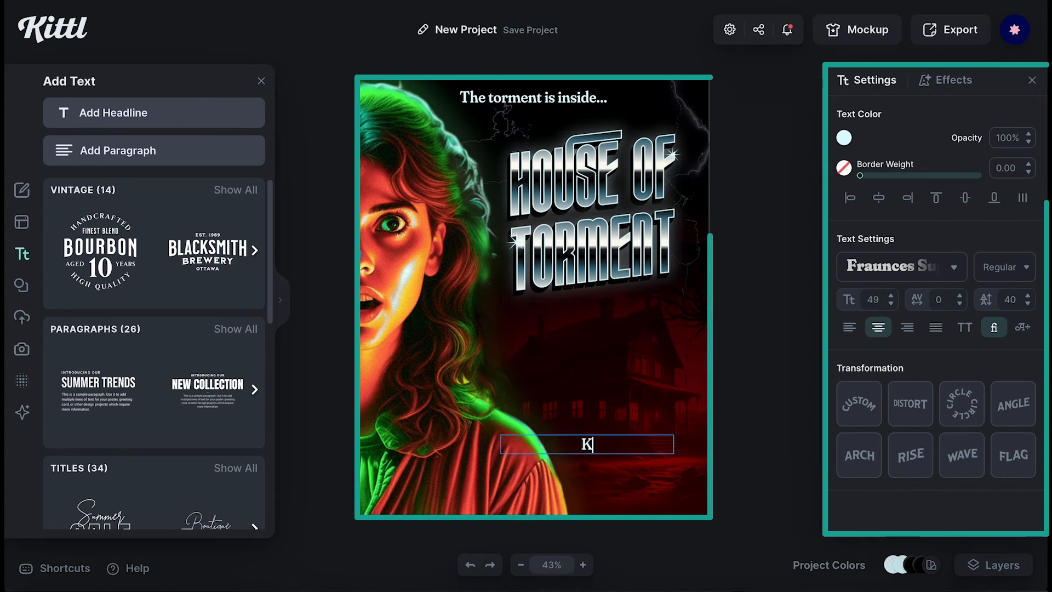
text(29)
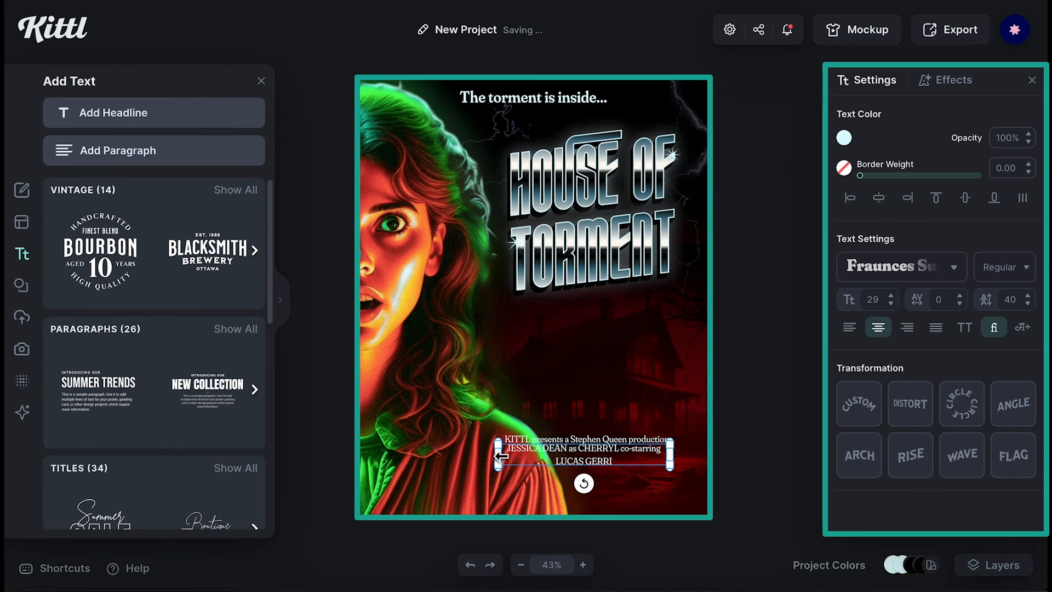
- Widen and right-align the cast credit, and add producer, director, screenplay and "distributed by KITTL CINEMA PRODUCTIONS" credits below it
drag(498, 456, 454, 455)
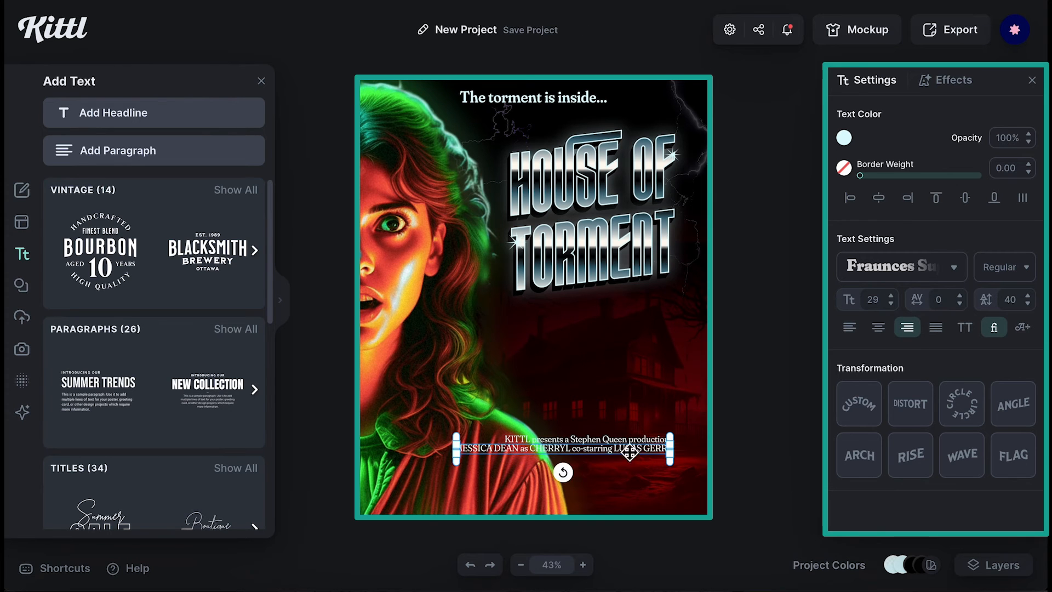
drag(630, 453, 629, 466)
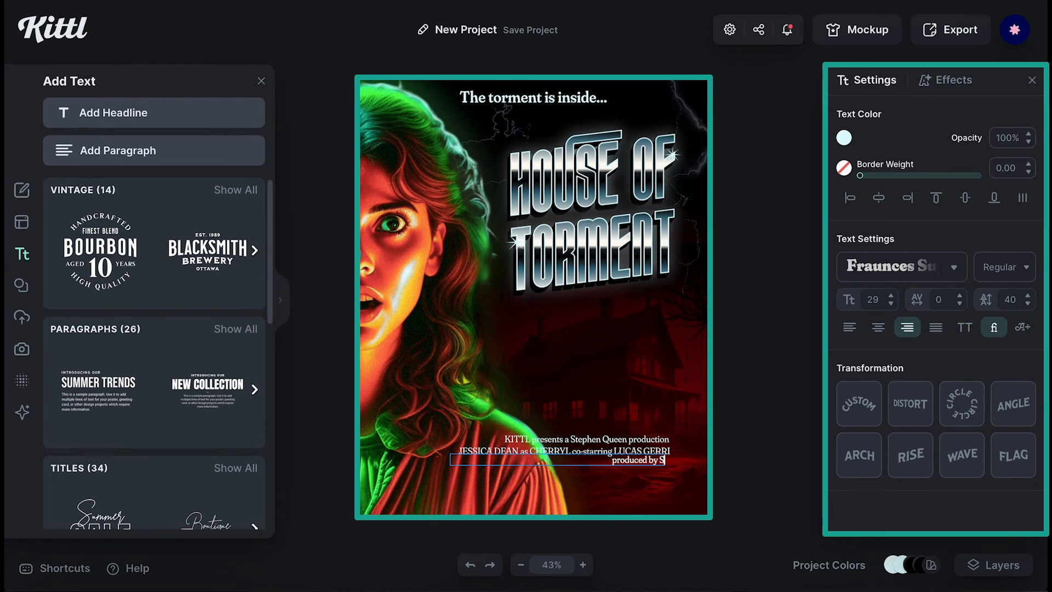
text(OOLBRICK)
key(Return)
text(screenplay by STEPHEN QUEEN)
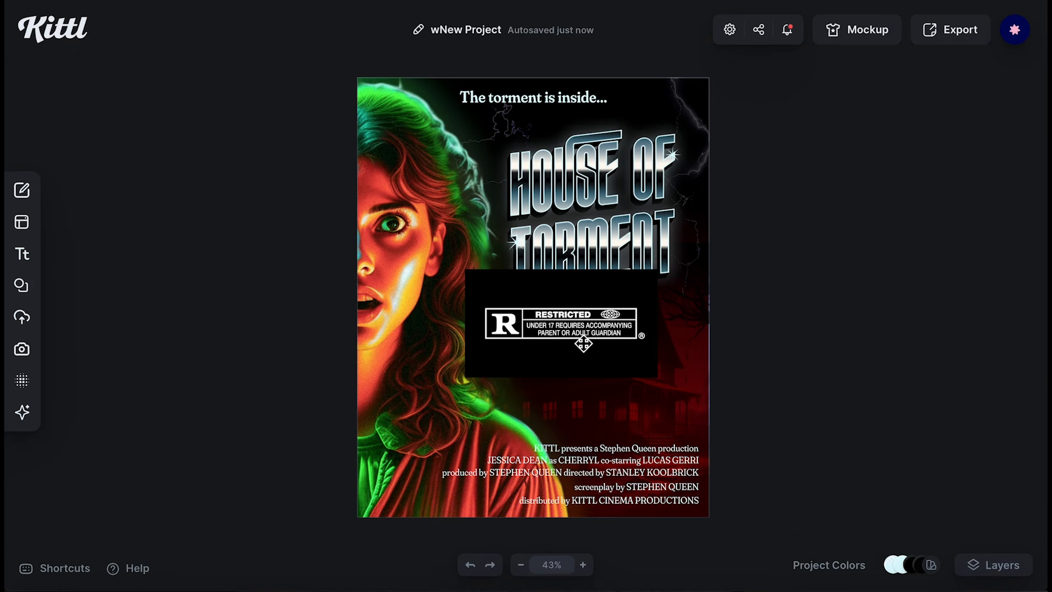
- Move the R RESTRICTED rating image off the poster into the empty area to its right
click(583, 344)
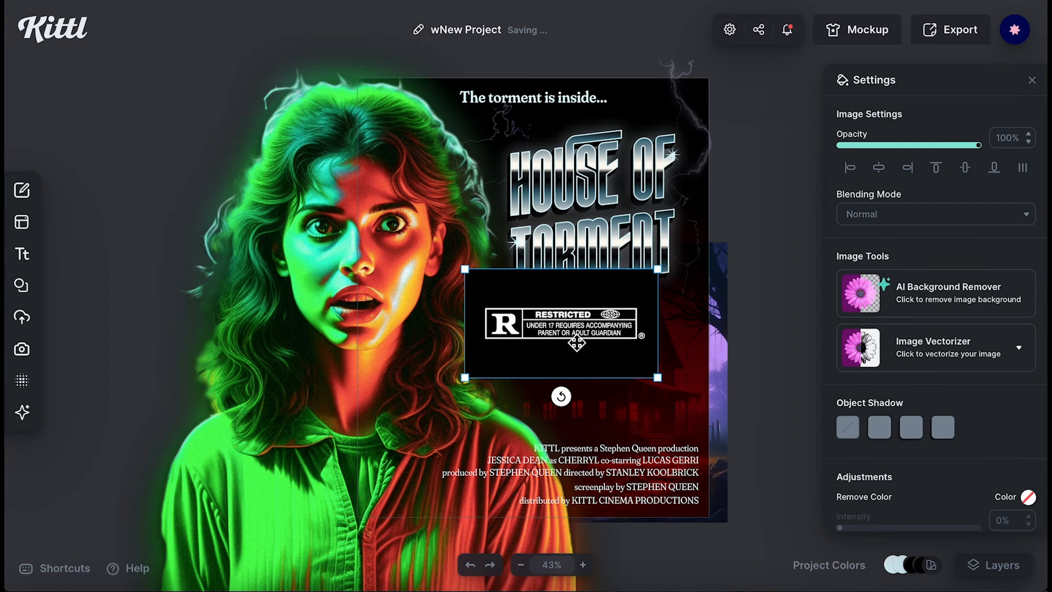
scroll(576, 343, right, 3)
drag(479, 302, 742, 147)
scroll(691, 336, right, 2)
- Add a basic square below the rating image and reshape it into a wide, low rectangle similar to the rating frame
click(25, 295)
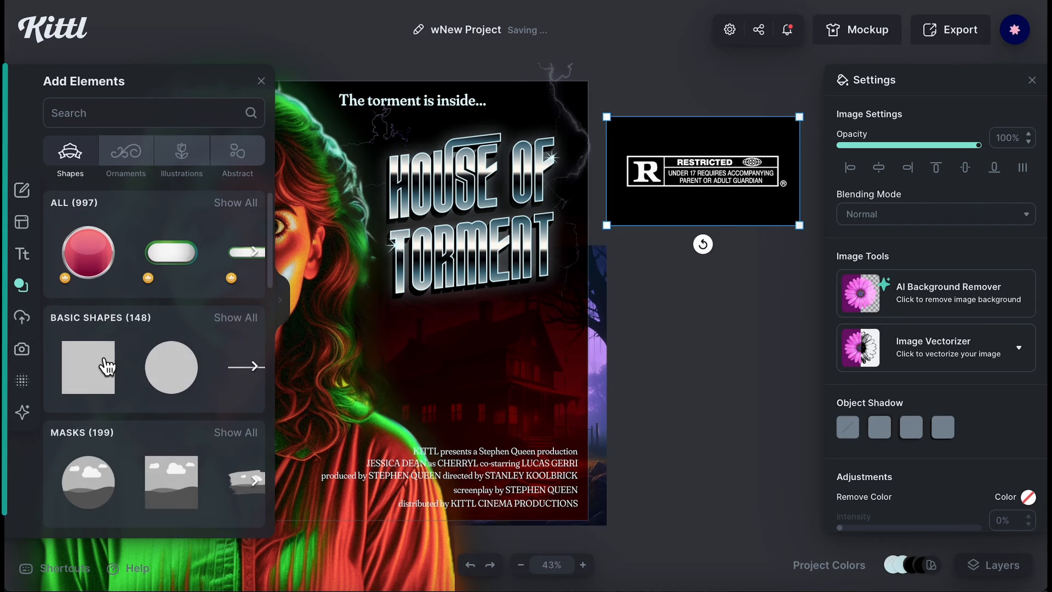
click(99, 360)
drag(542, 274, 809, 283)
drag(703, 233, 711, 298)
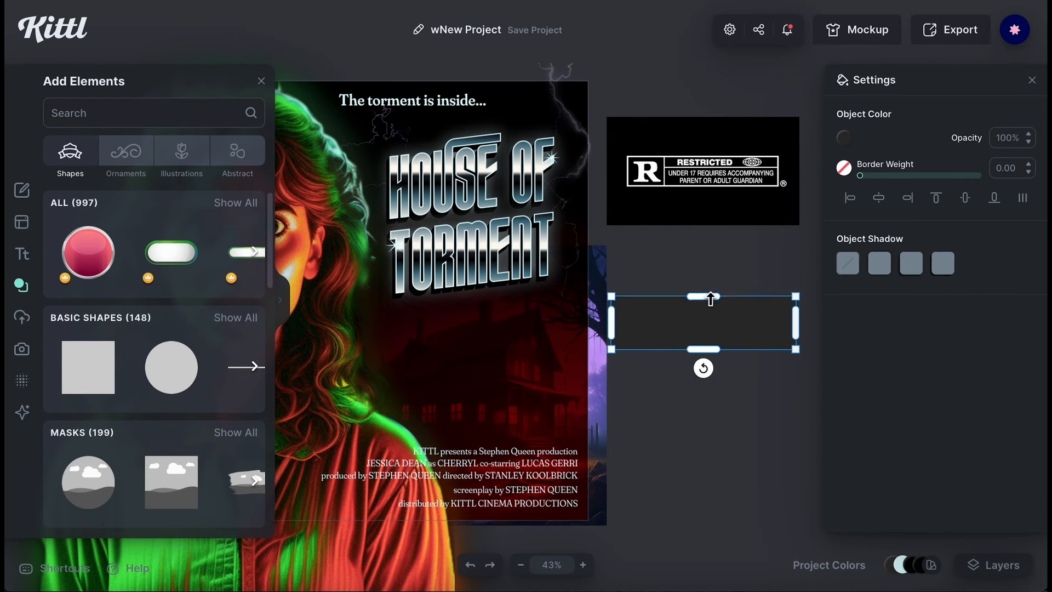
- Remove the rectangle's fill and give it a light blue border
click(844, 138)
click(635, 342)
click(844, 167)
click(691, 472)
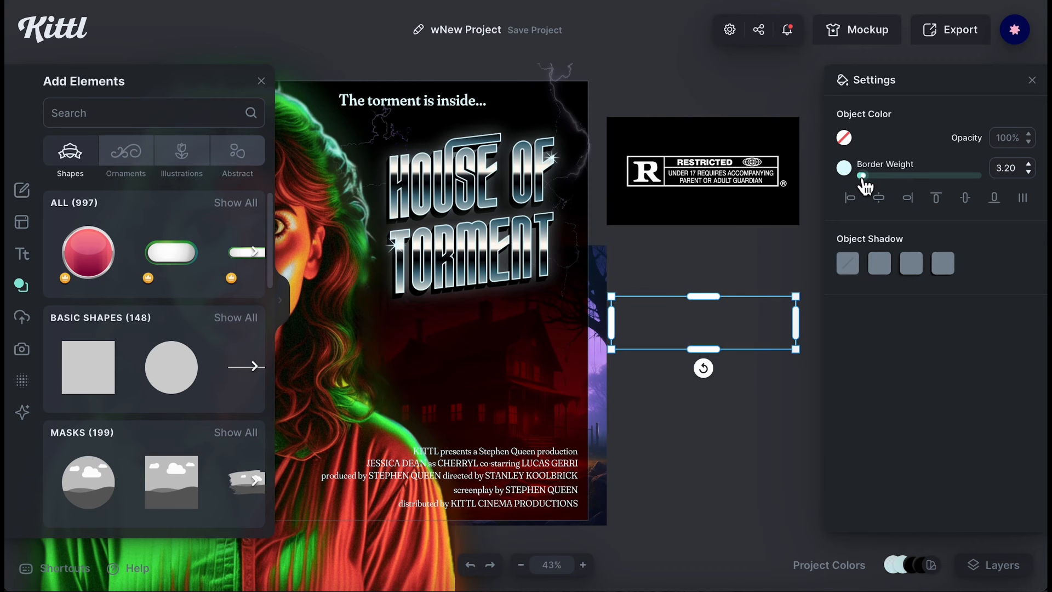
- Move the light blue bordered rectangle up so it sits directly beneath the R rating image
click(726, 287)
scroll(765, 371, up, 5)
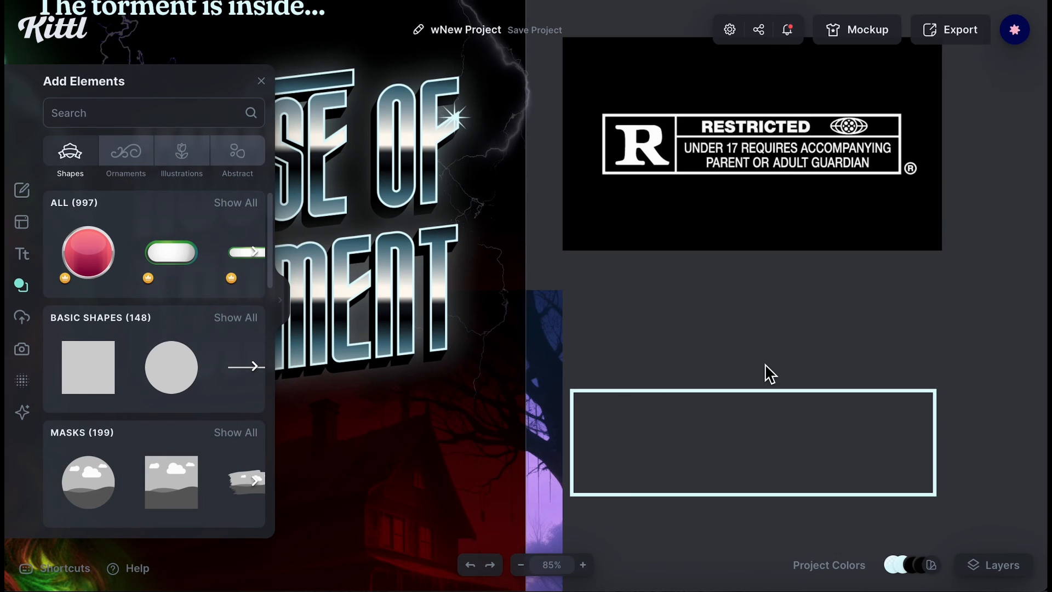
drag(766, 407, 764, 292)
click(741, 434)
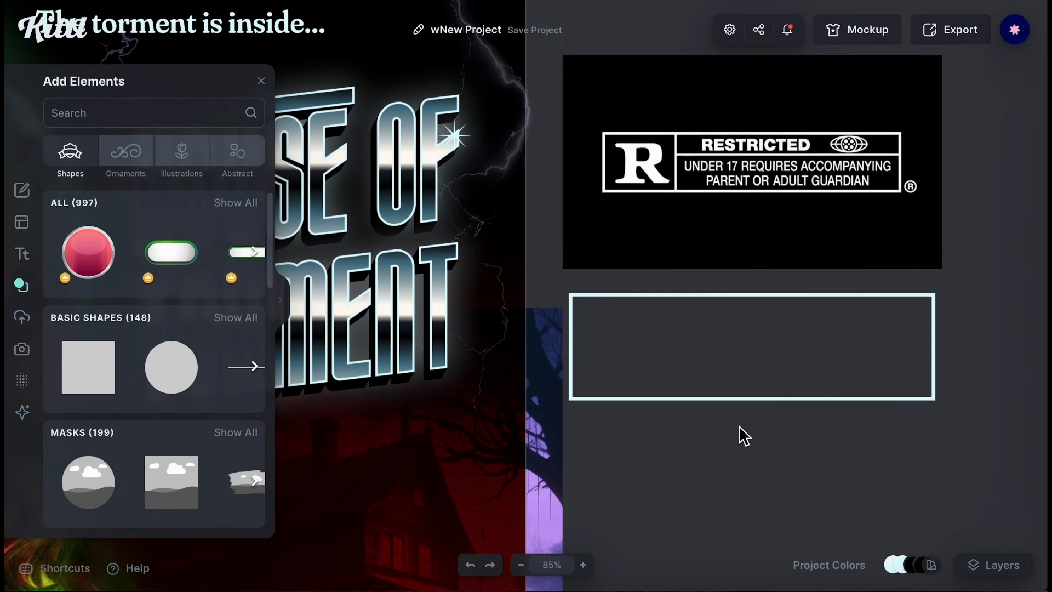
- Add a headline reading "R", color it light blue, enlarge it and place it inside the left end of the rectangle
click(22, 253)
click(164, 112)
text(R)
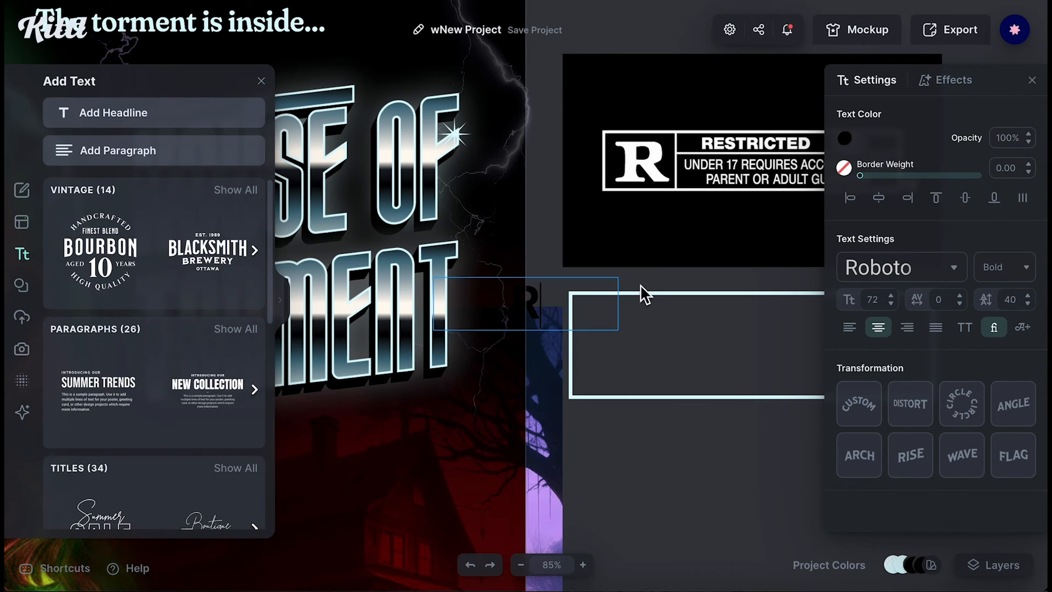
drag(656, 335, 668, 387)
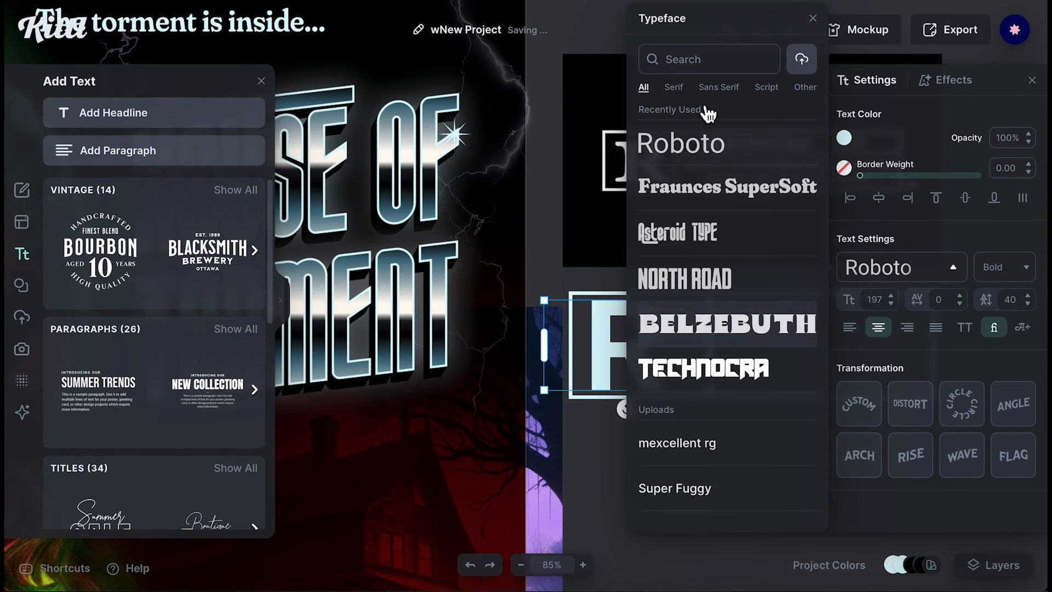
- Change the letter R to a heavy serif typeface resembling the R in the rating image
click(673, 87)
scroll(698, 280, down, 8)
click(727, 300)
scroll(728, 344, down, 8)
click(727, 364)
click(709, 218)
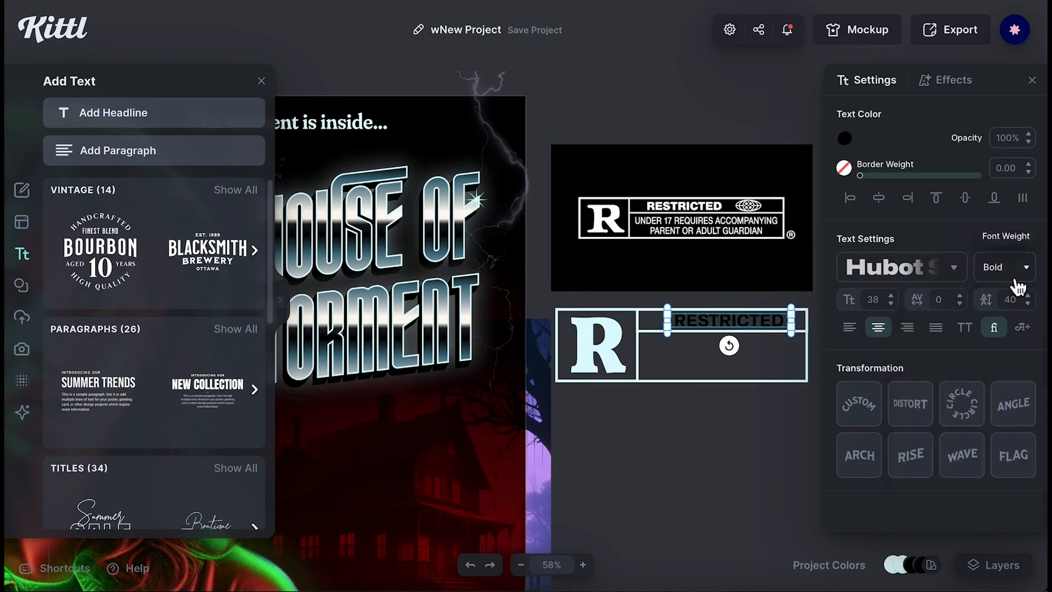
- Complete the box with "RESTRICTED" and "UNDER 17 REQUIRES ACCOMPANYING PARENT OR ADULT GUARDIAN", and place it beside the last two credit lines
click(759, 424)
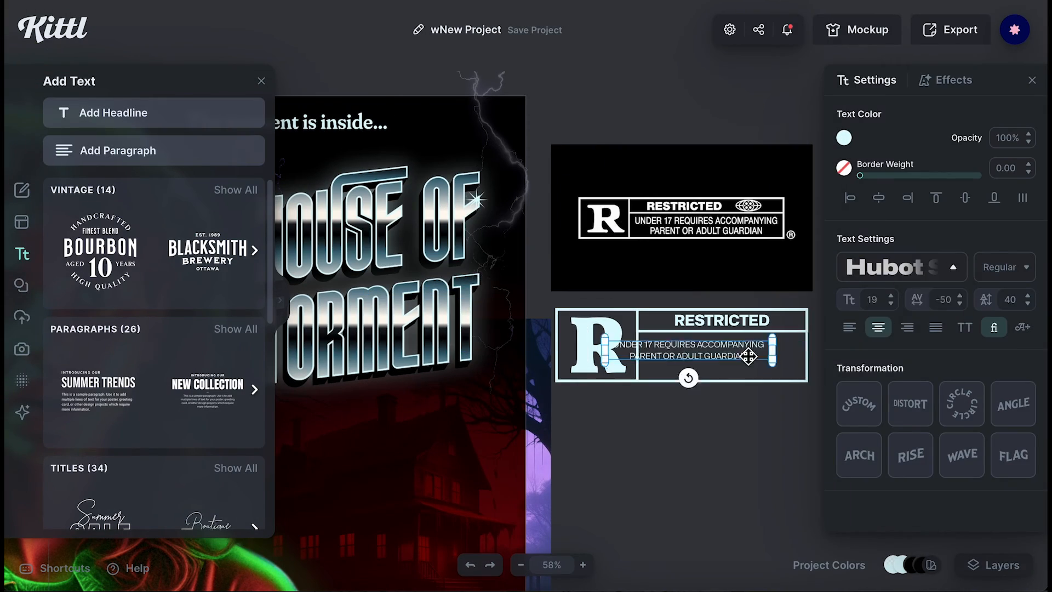
click(613, 348)
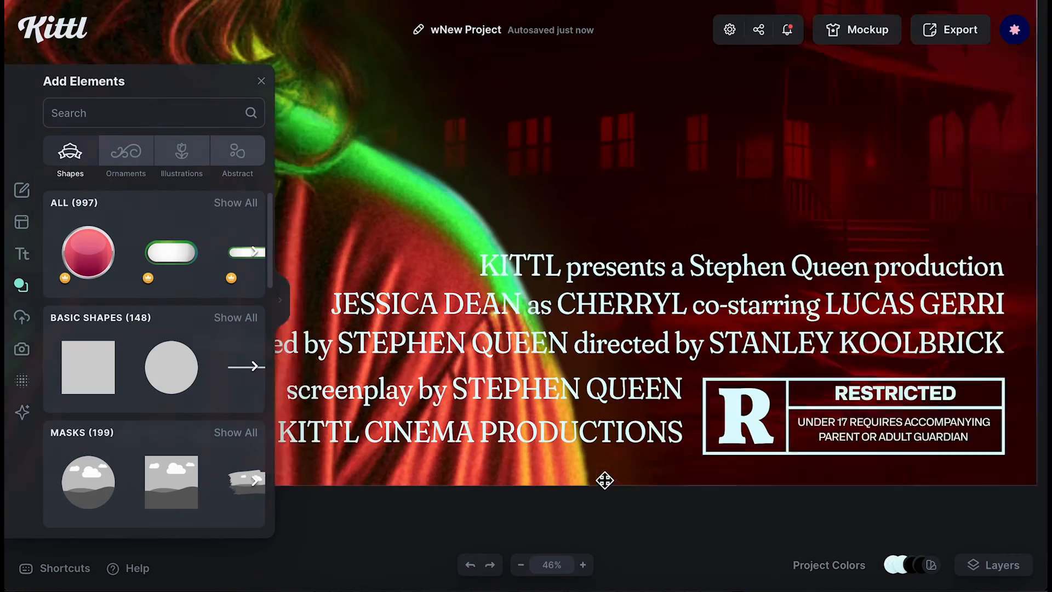
click(678, 434)
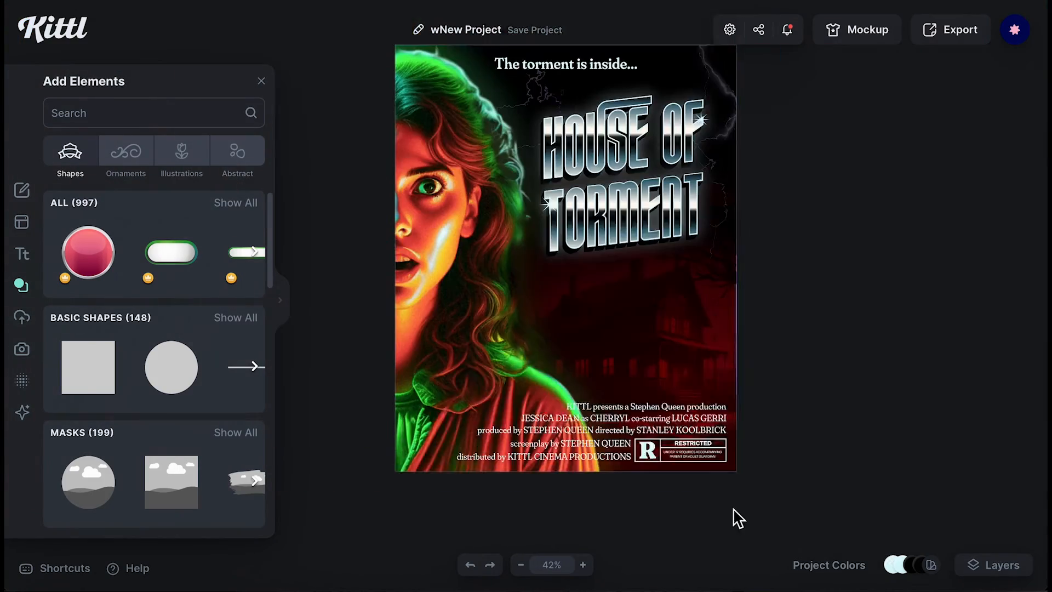